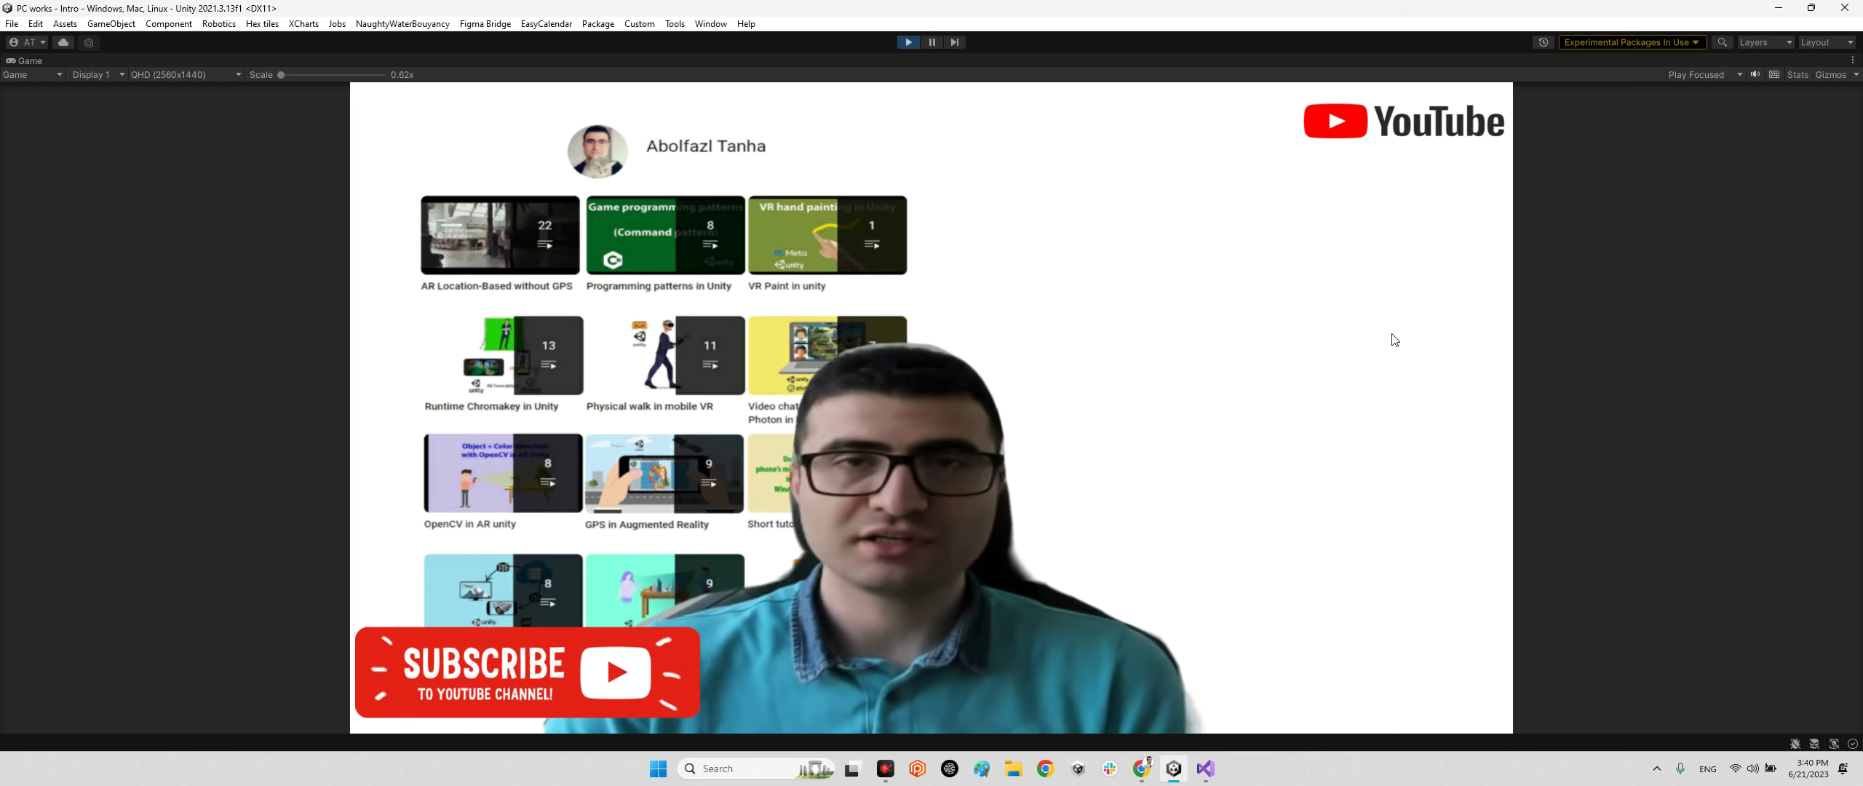
- Exit Play mode to end the intro presentation playback
click(908, 41)
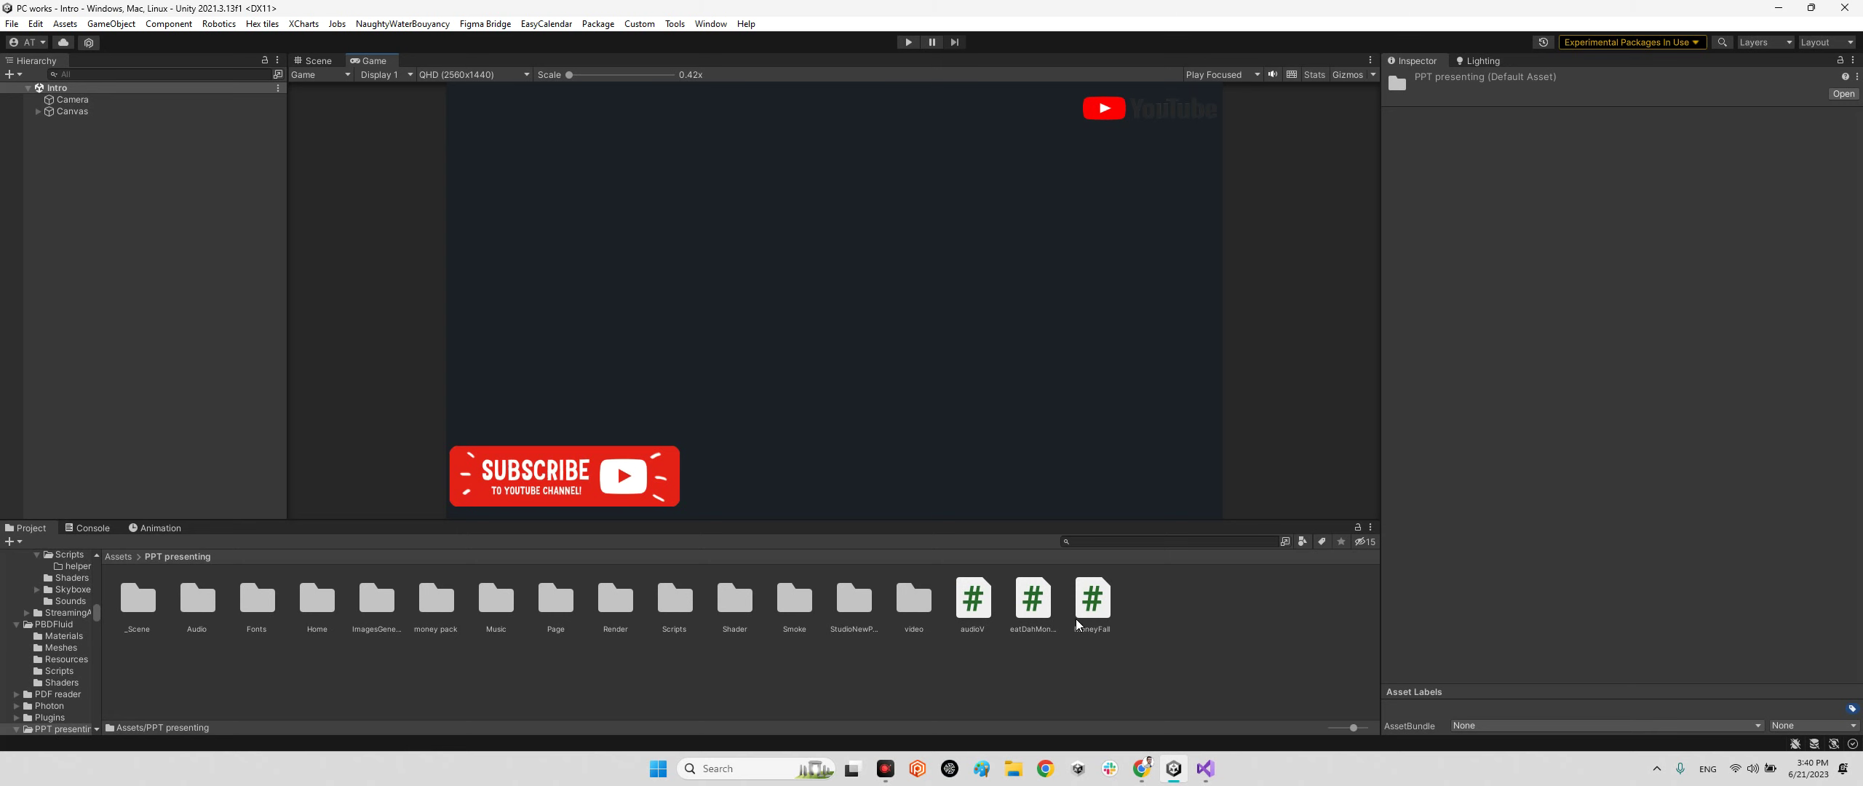
- Download the Unity-presentation GitHub repository as a ZIP file
click(1141, 768)
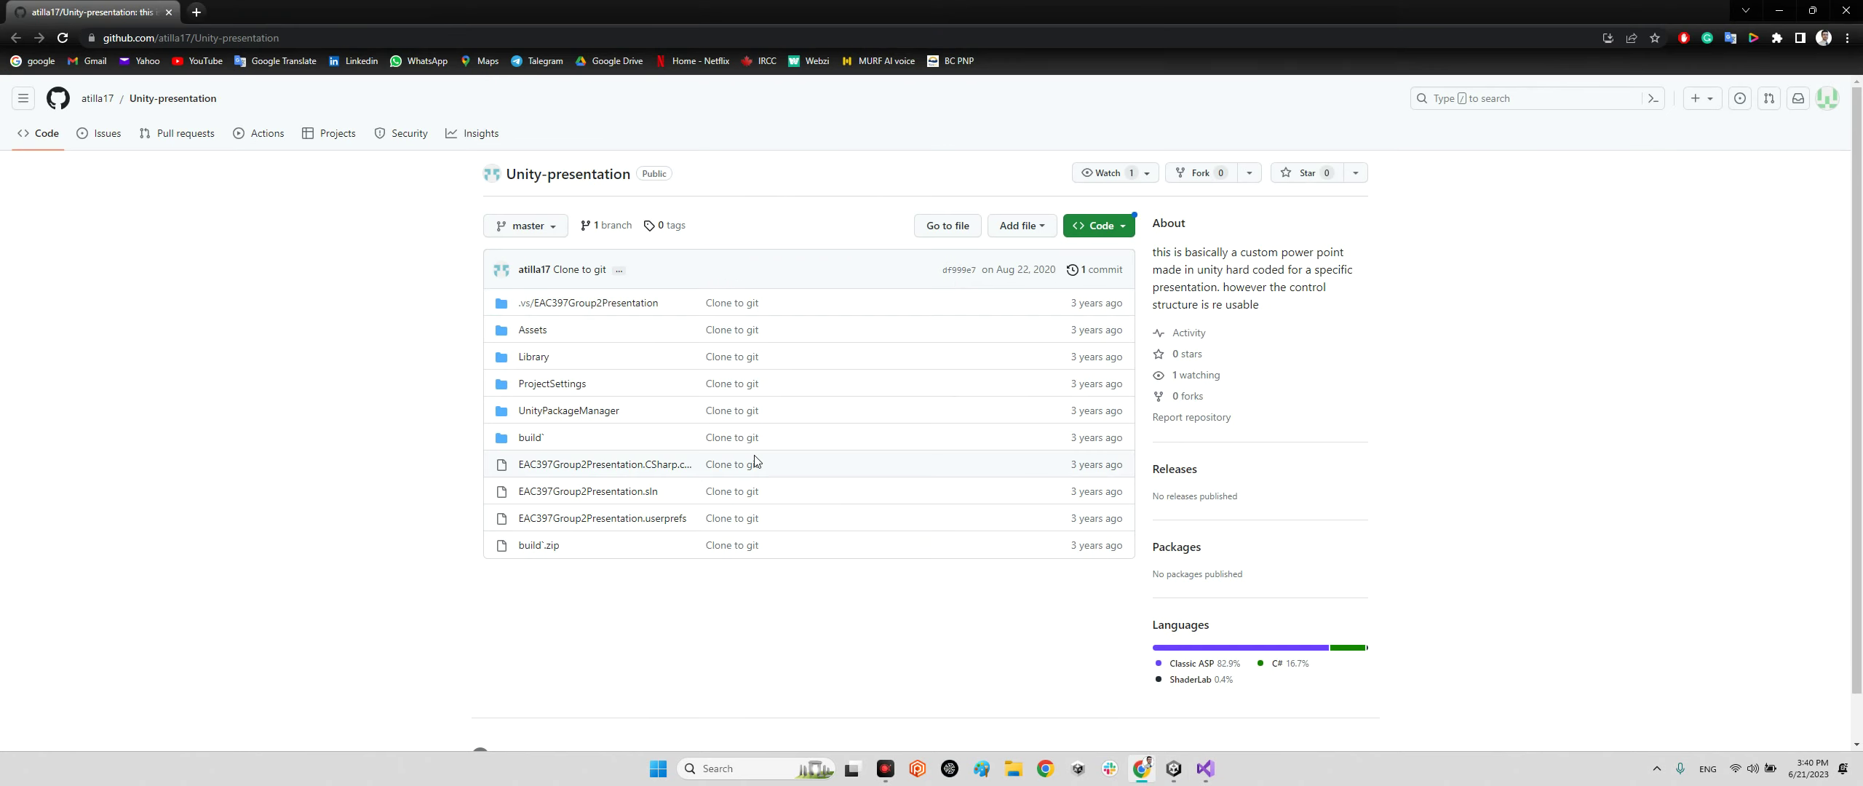
click(391, 346)
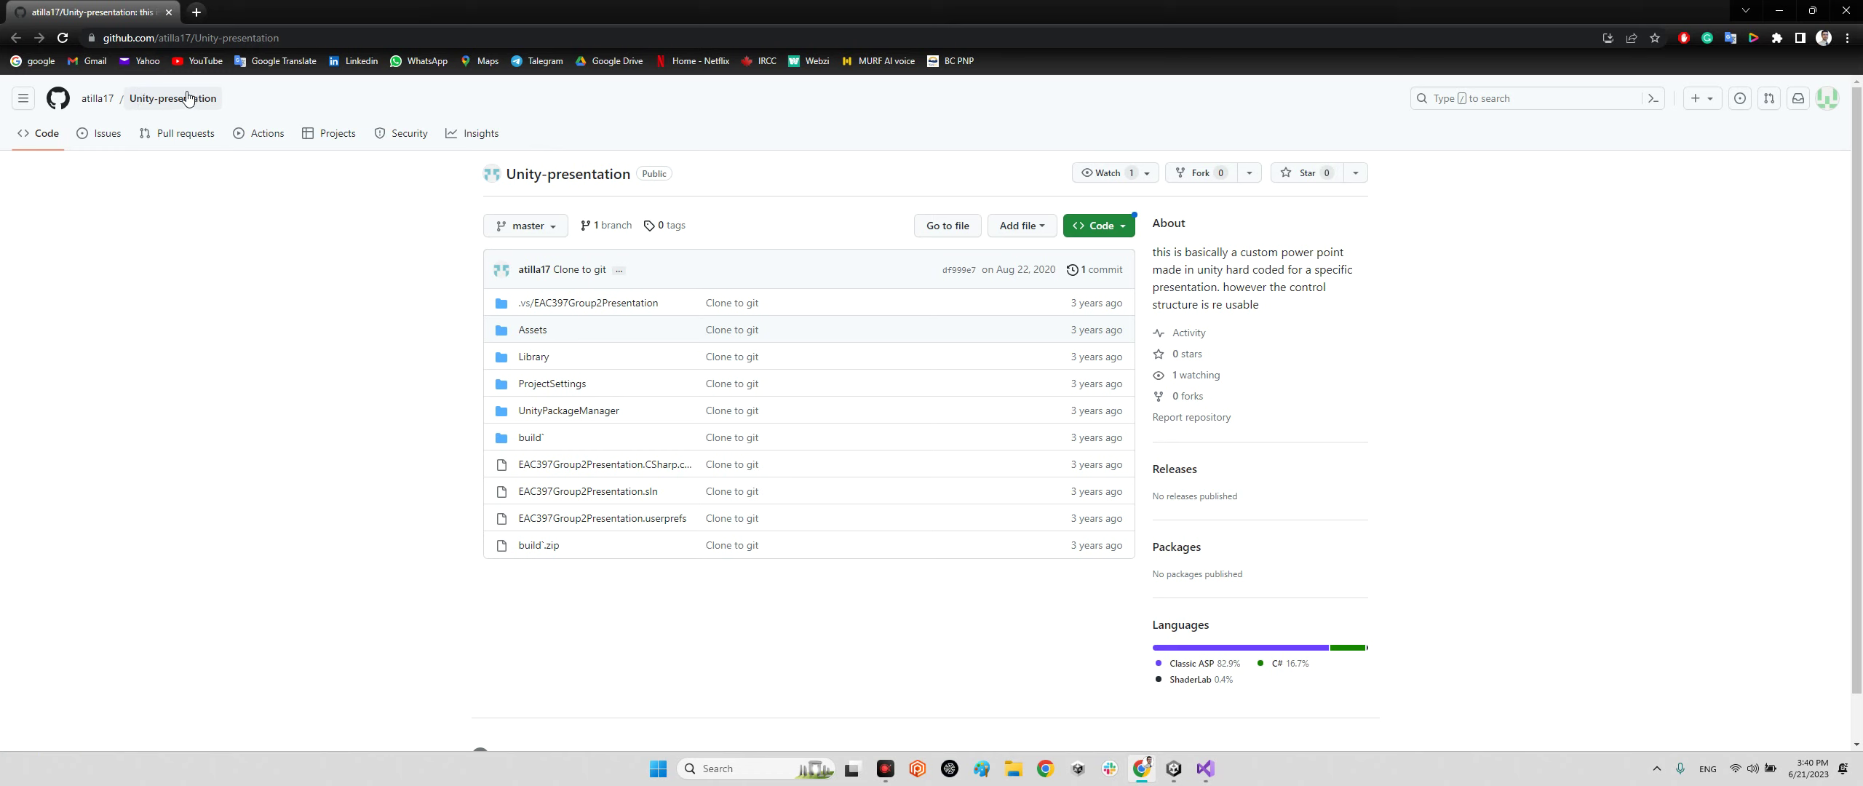
click(222, 38)
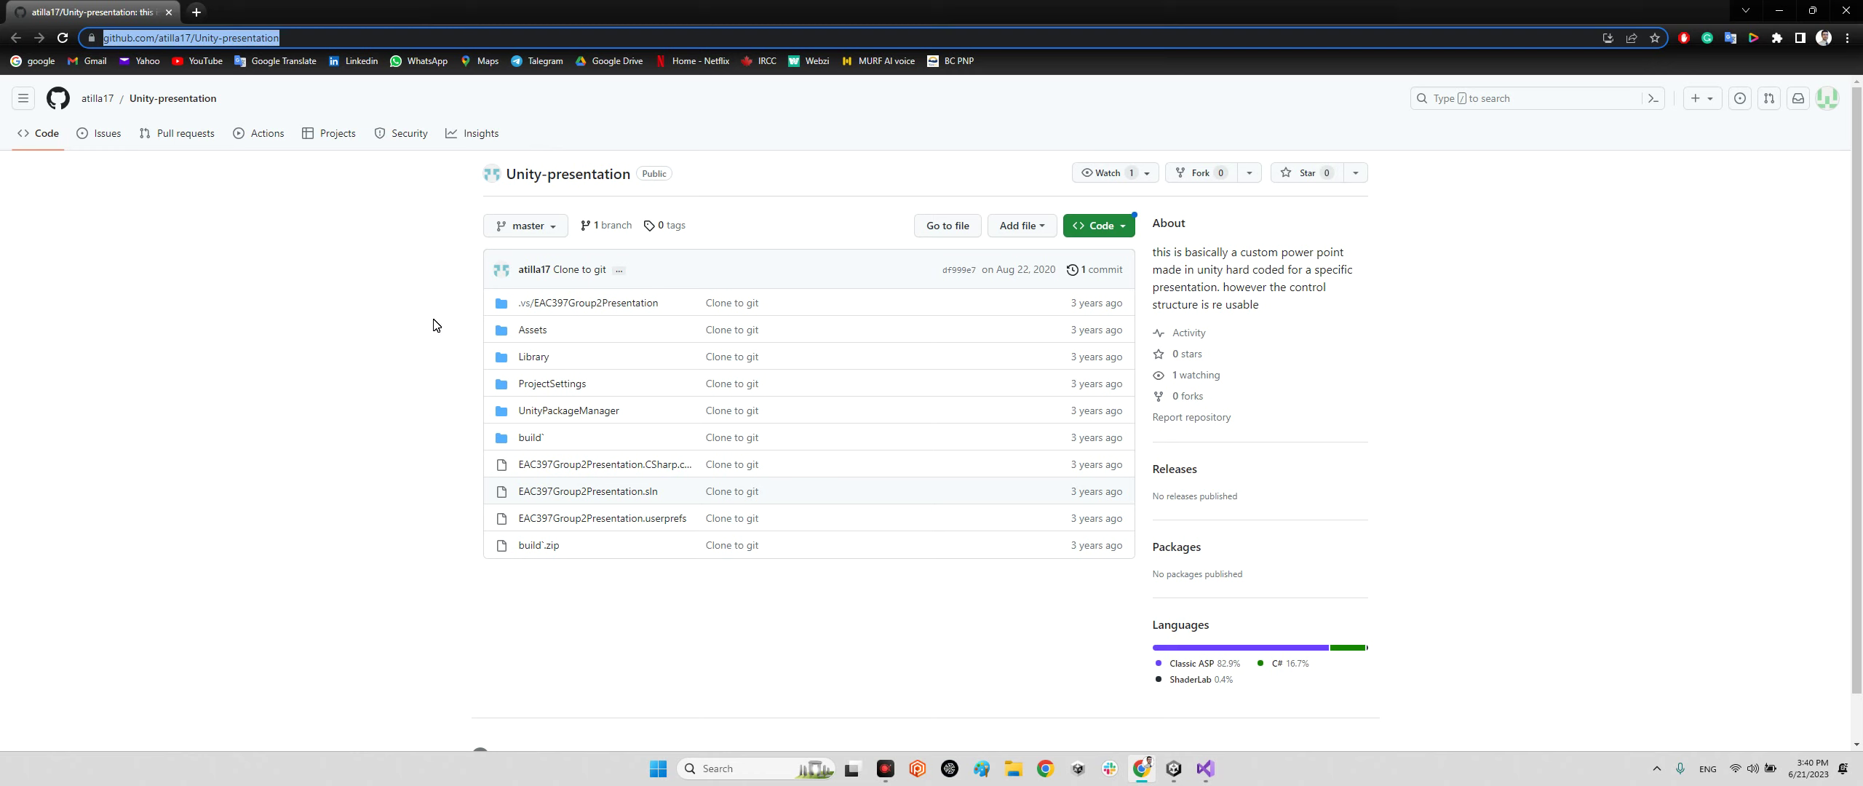
click(1116, 232)
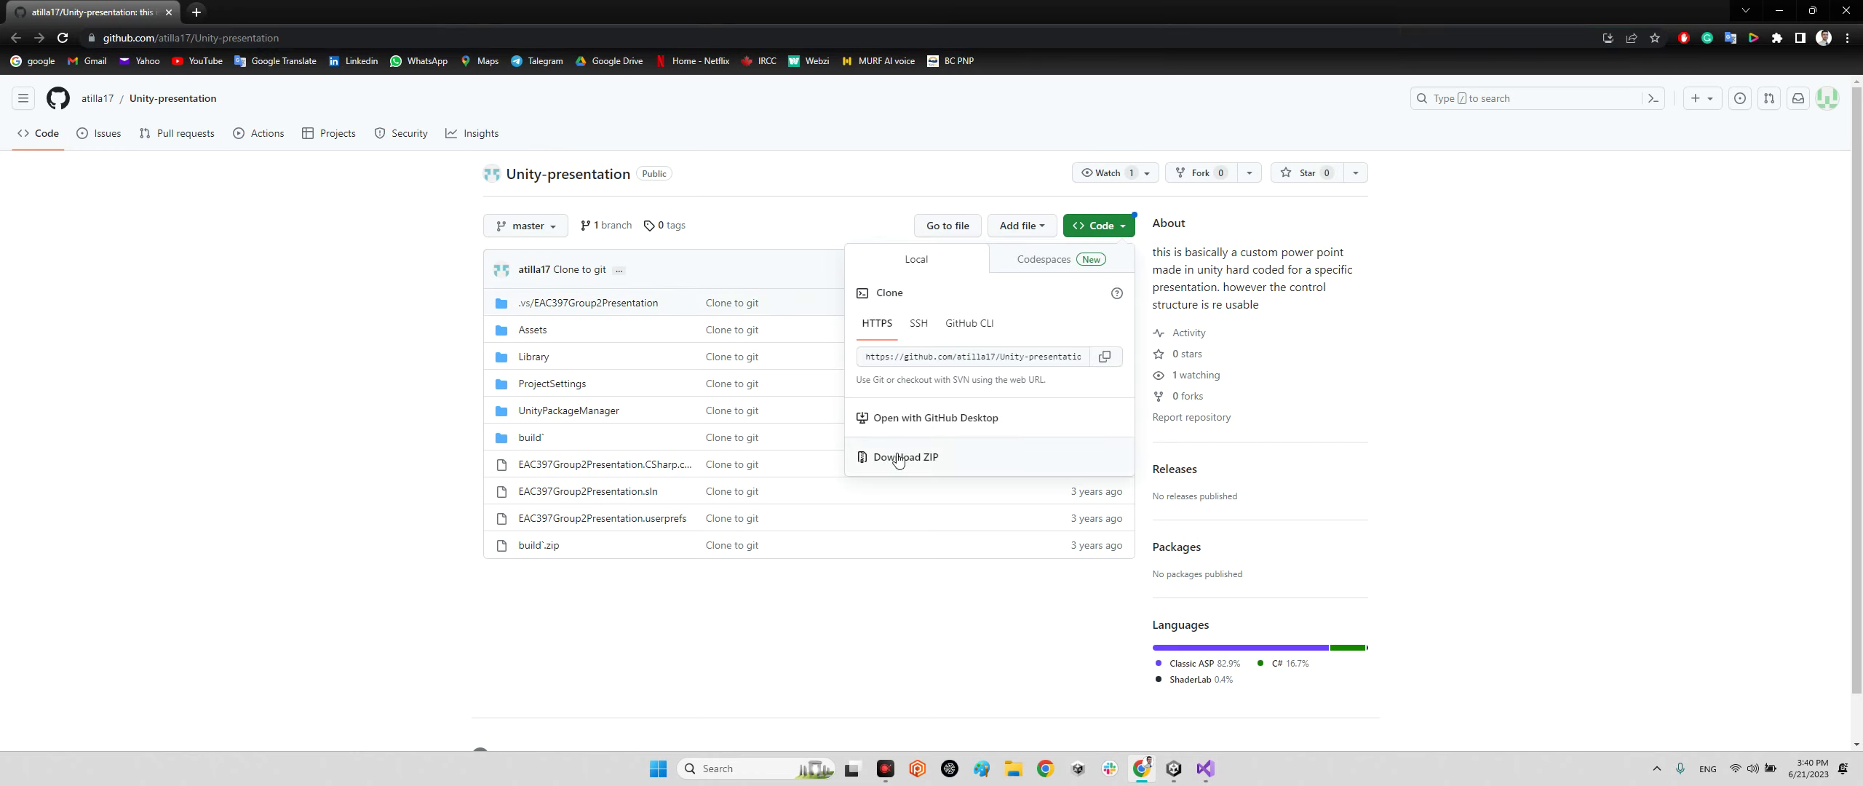
click(791, 247)
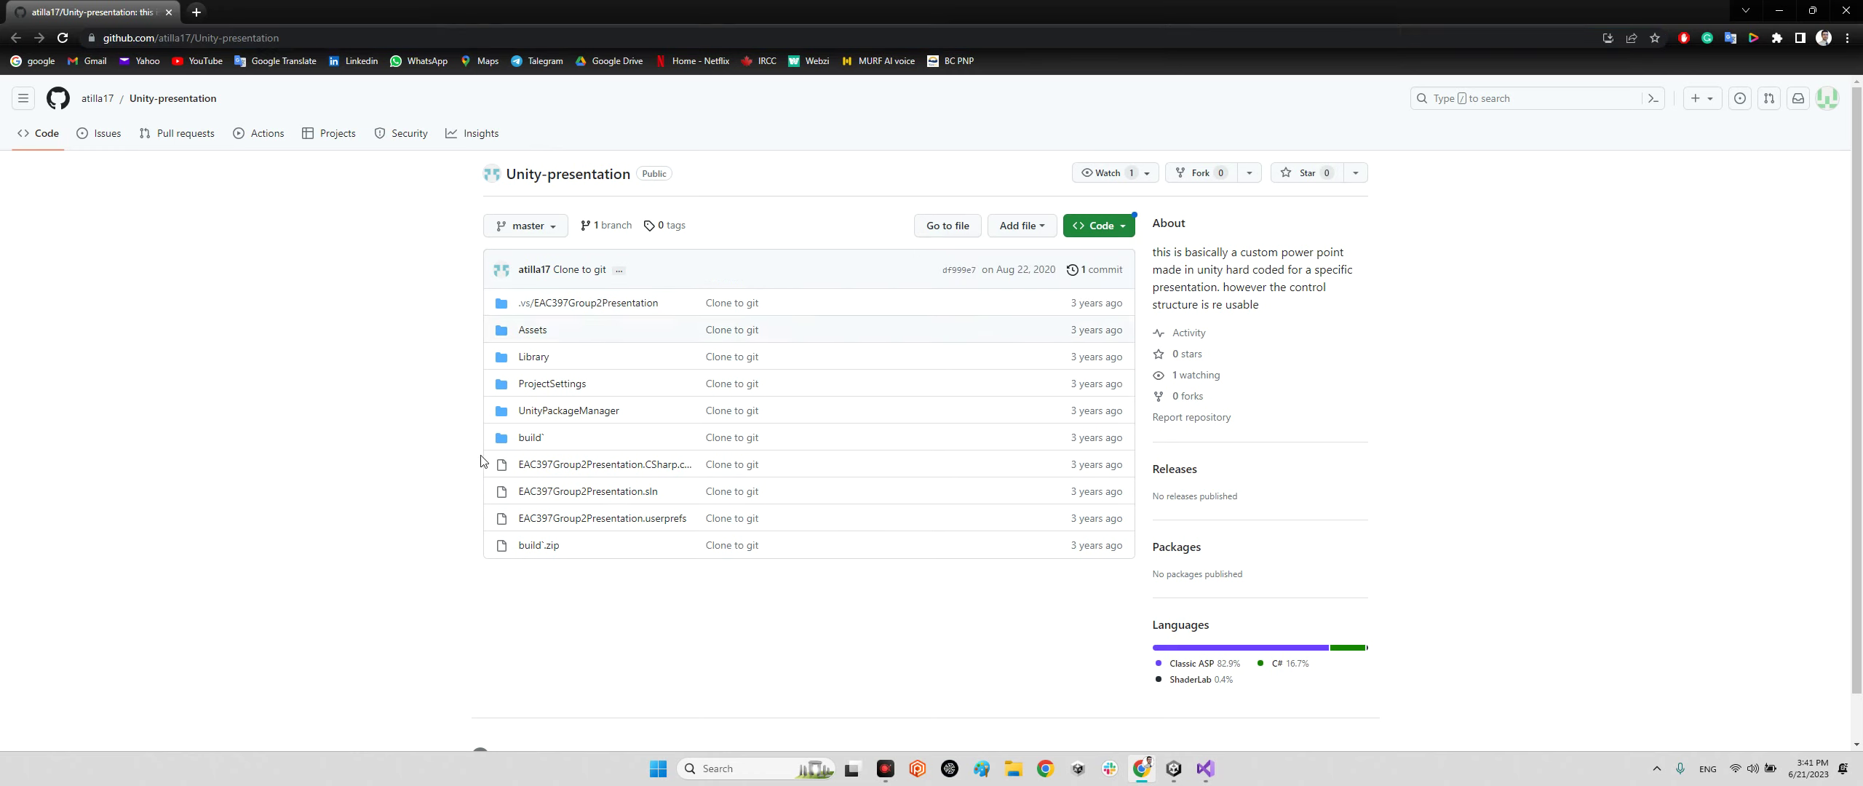
- Browse the repository's Assets folder, go back, and return to the Unity editor
click(532, 332)
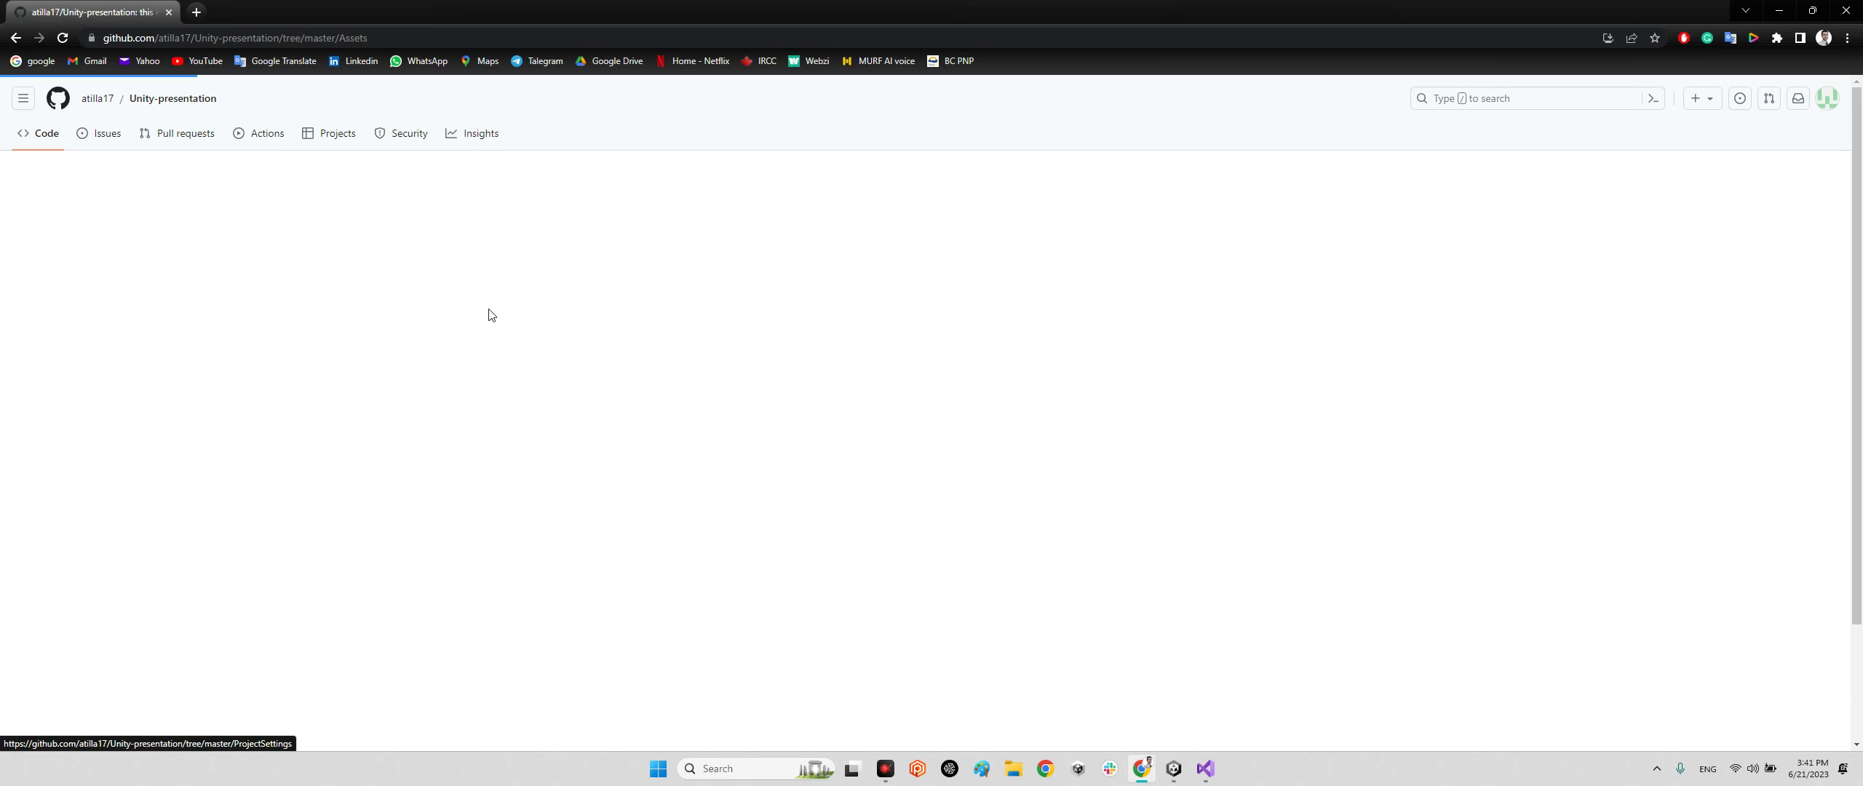
scroll(313, 291, down, 3)
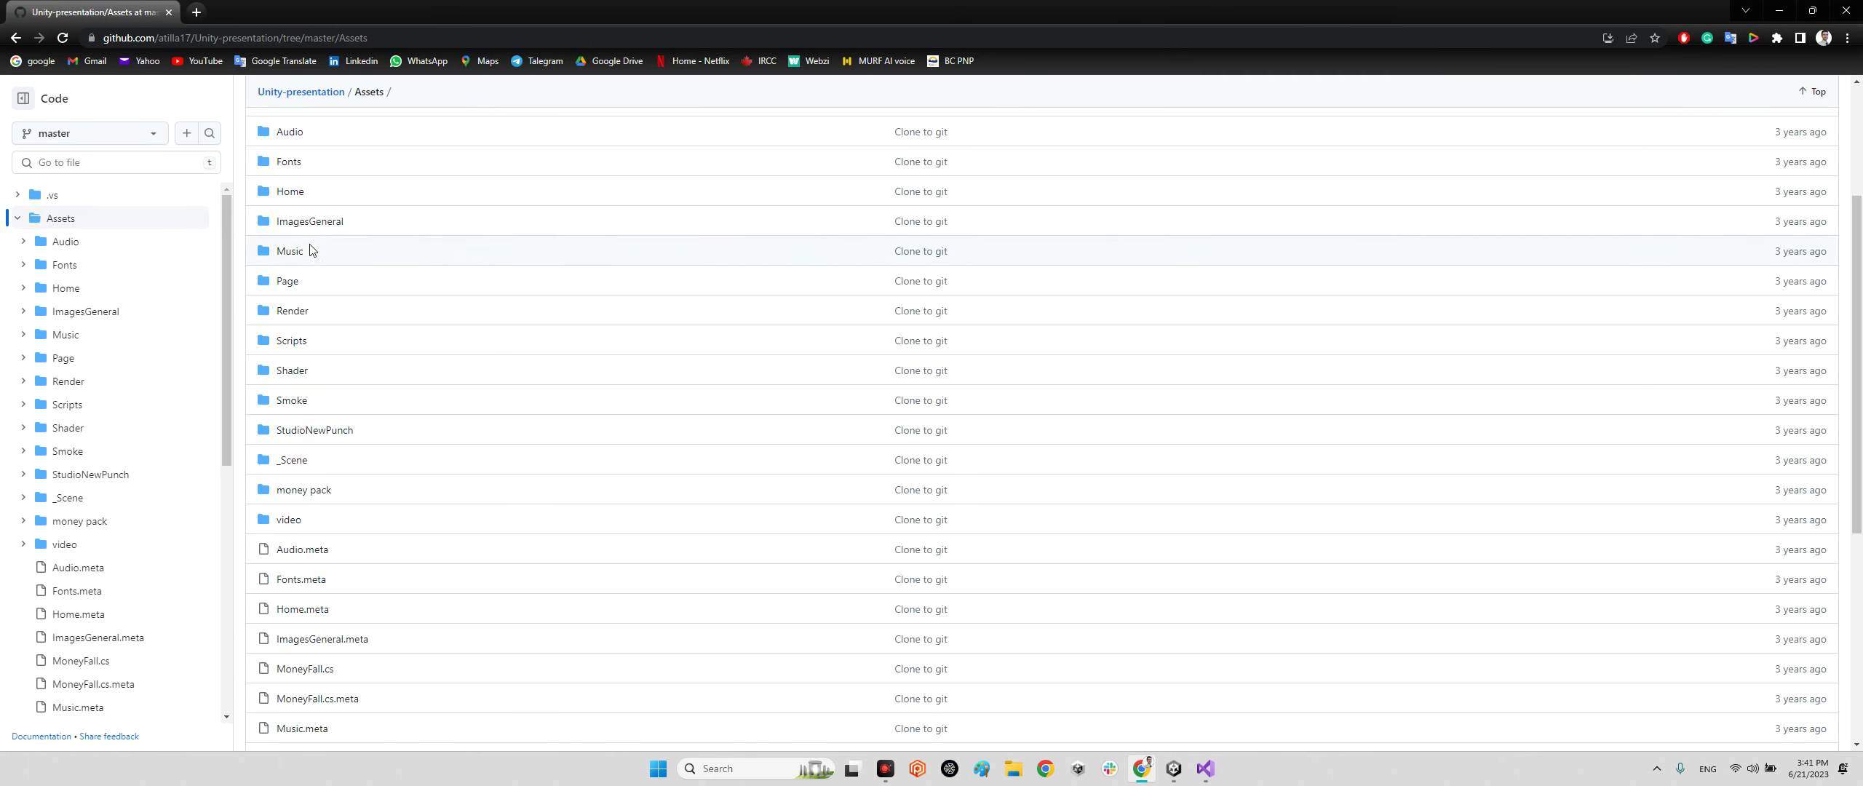
scroll(531, 592, up, 3)
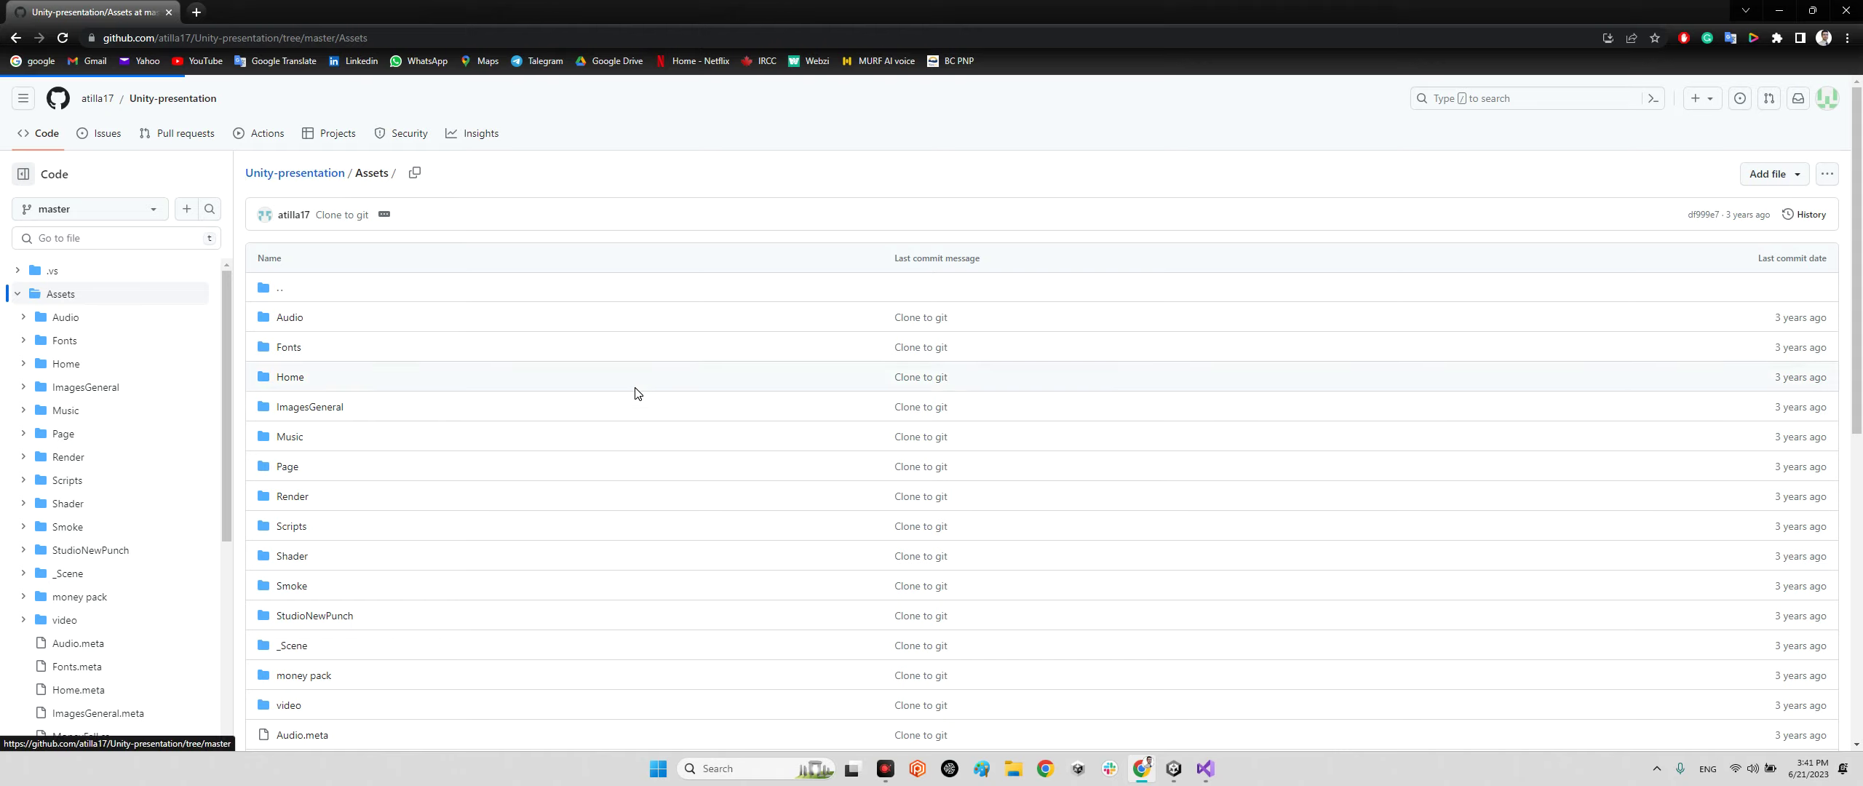
key(alt+Left)
click(1177, 772)
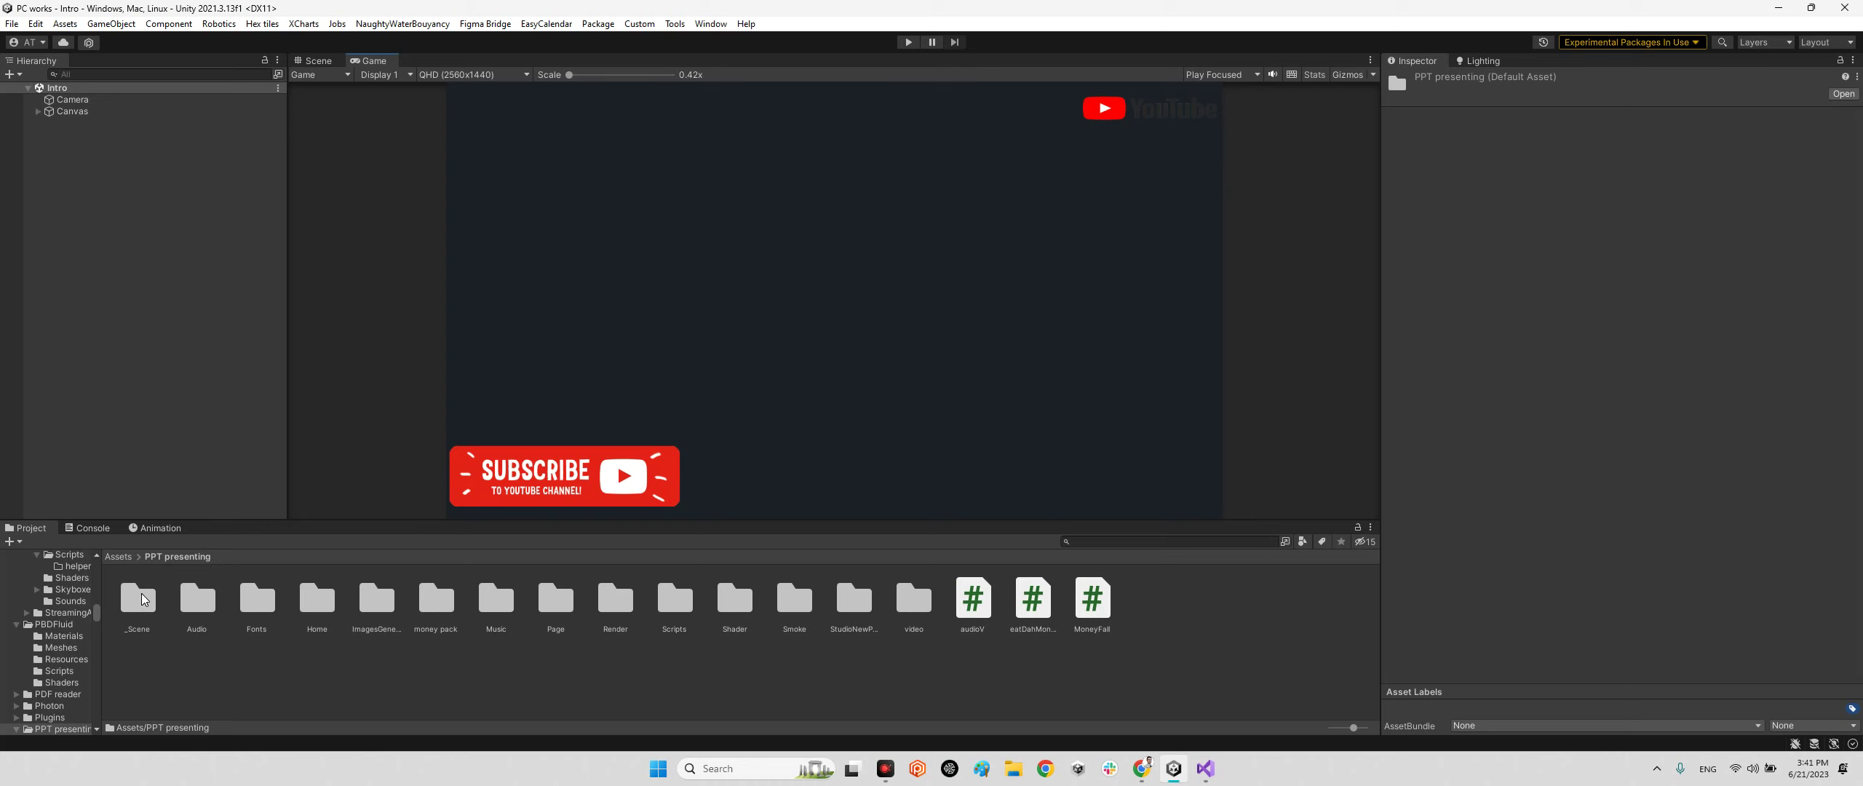
- Browse the PPT presenting Fonts, Audio and video folders
double_click(254, 598)
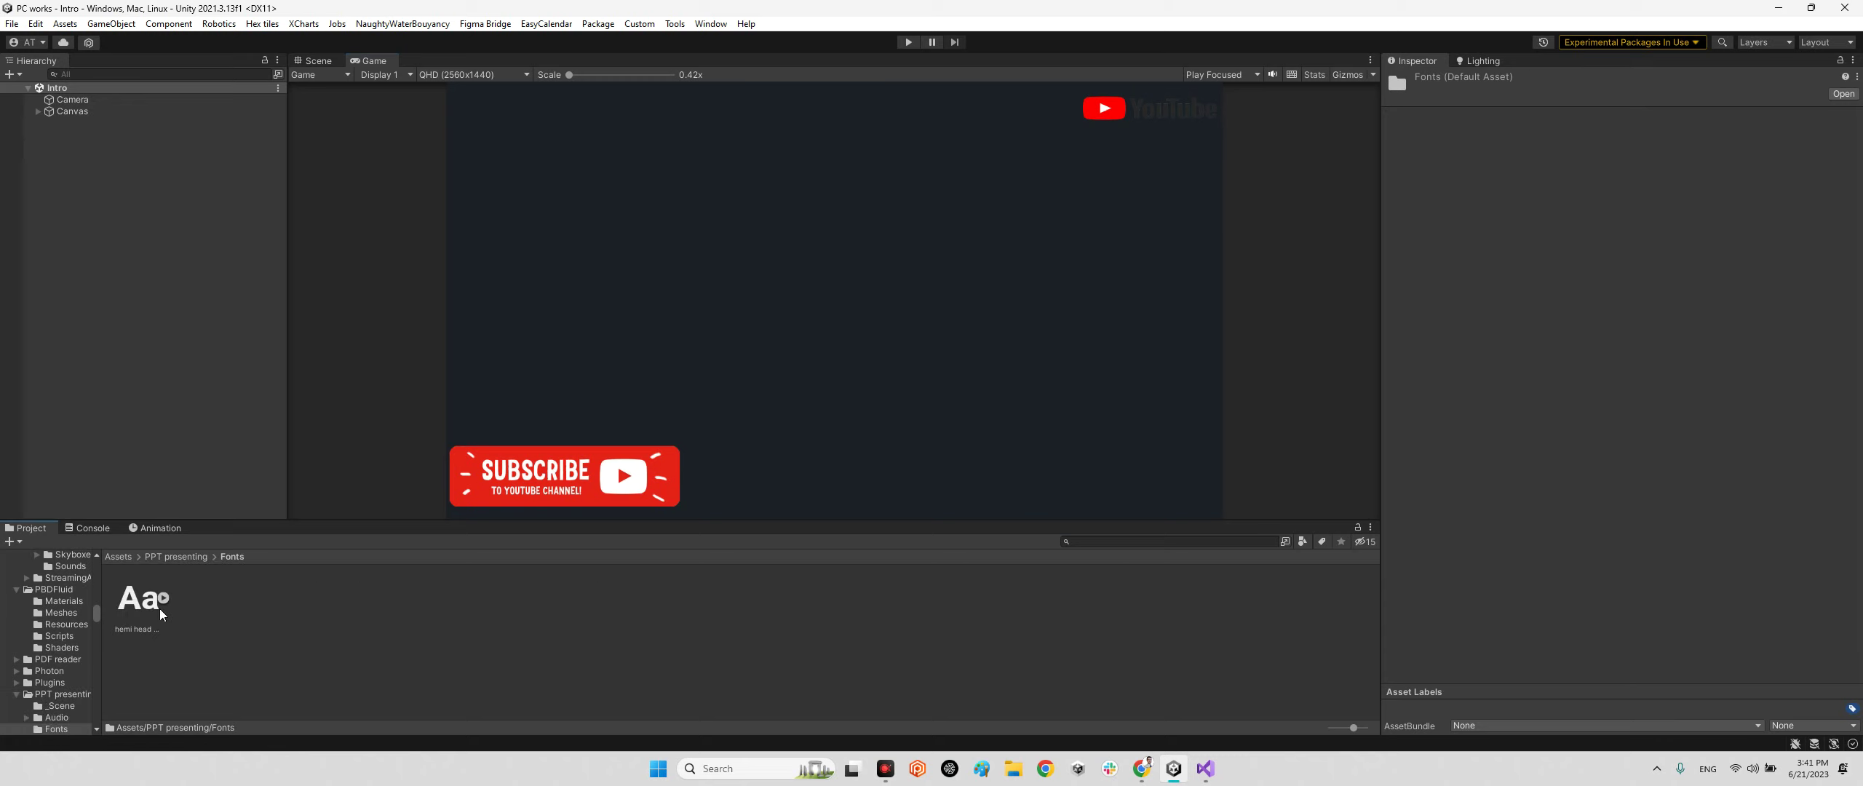
click(191, 556)
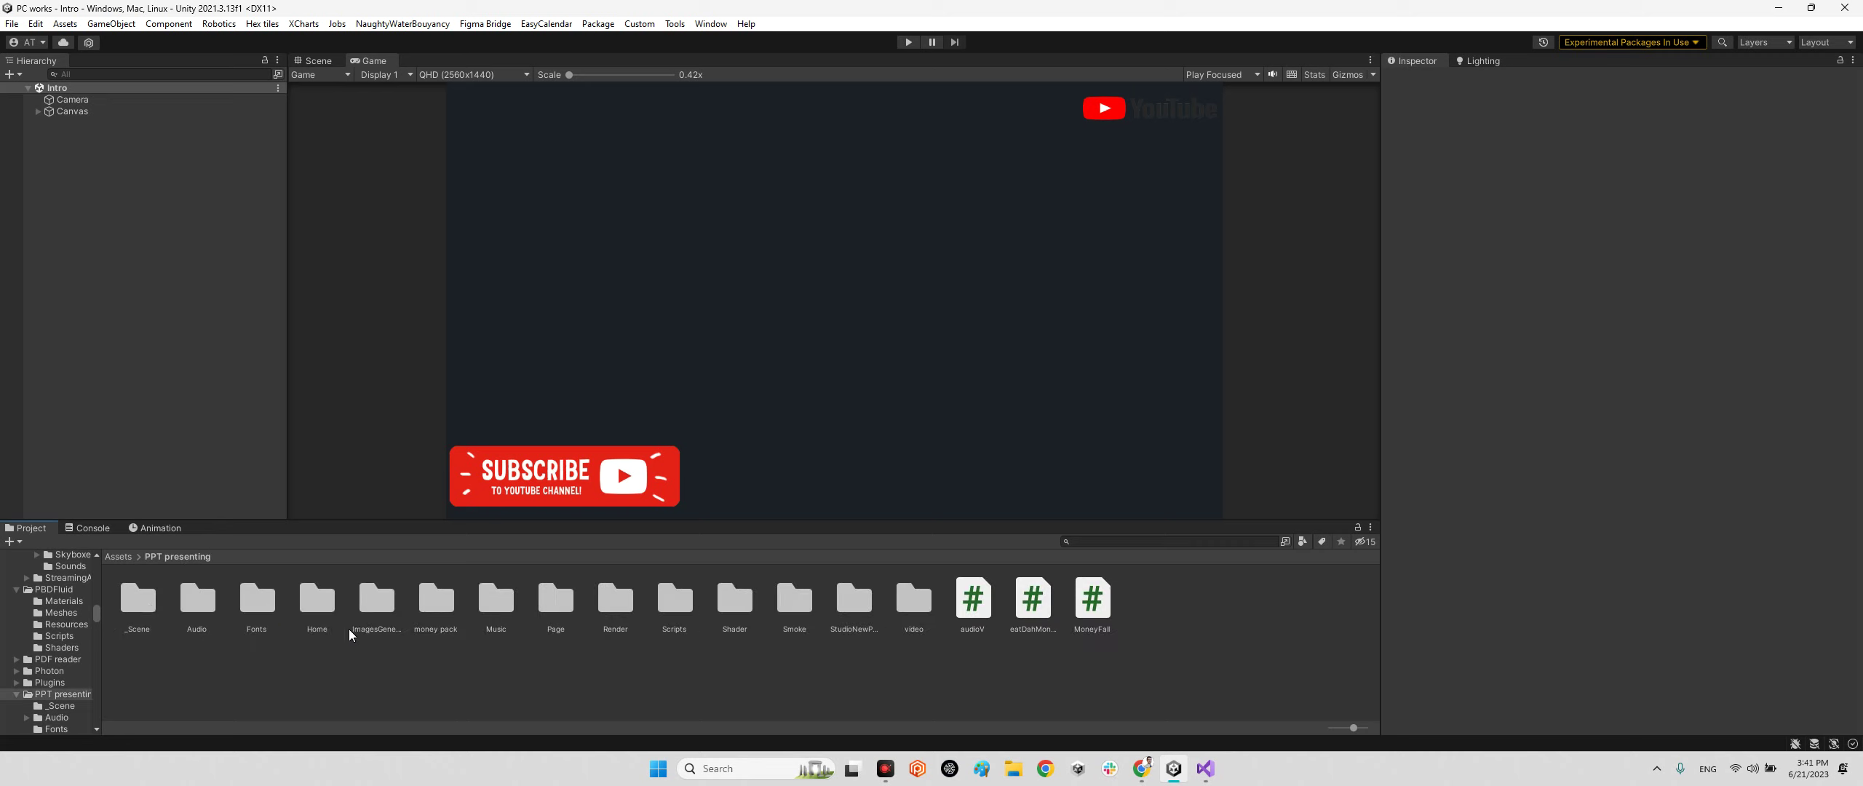
click(194, 605)
click(709, 688)
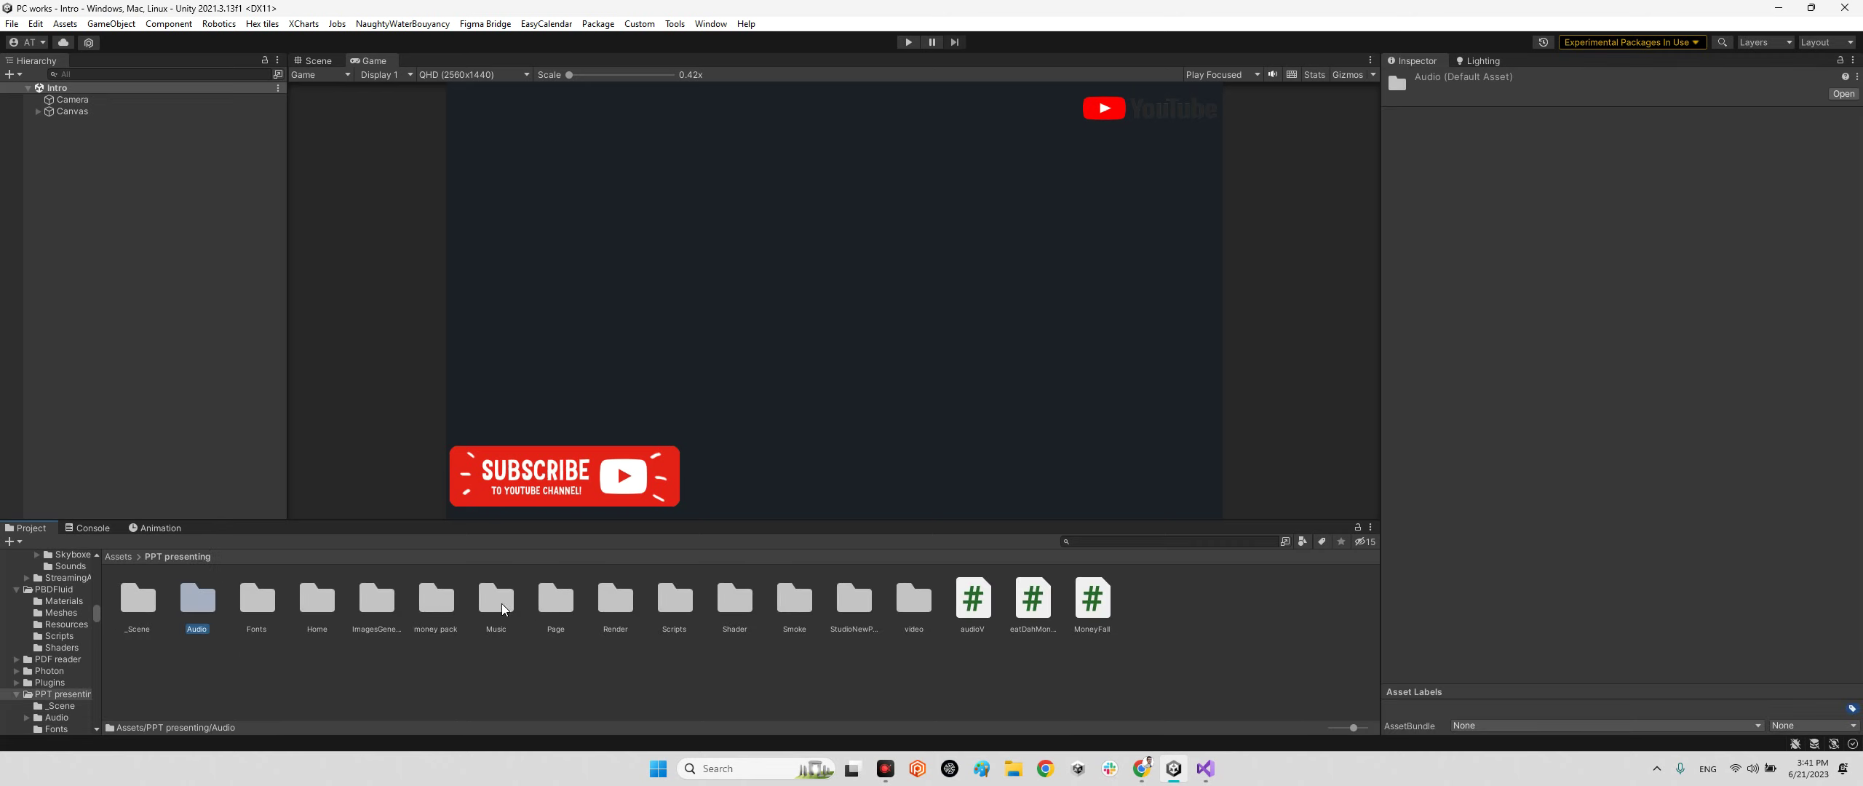
double_click(914, 609)
click(582, 620)
- Open the Main.unity scene from the _Scene folder
click(178, 556)
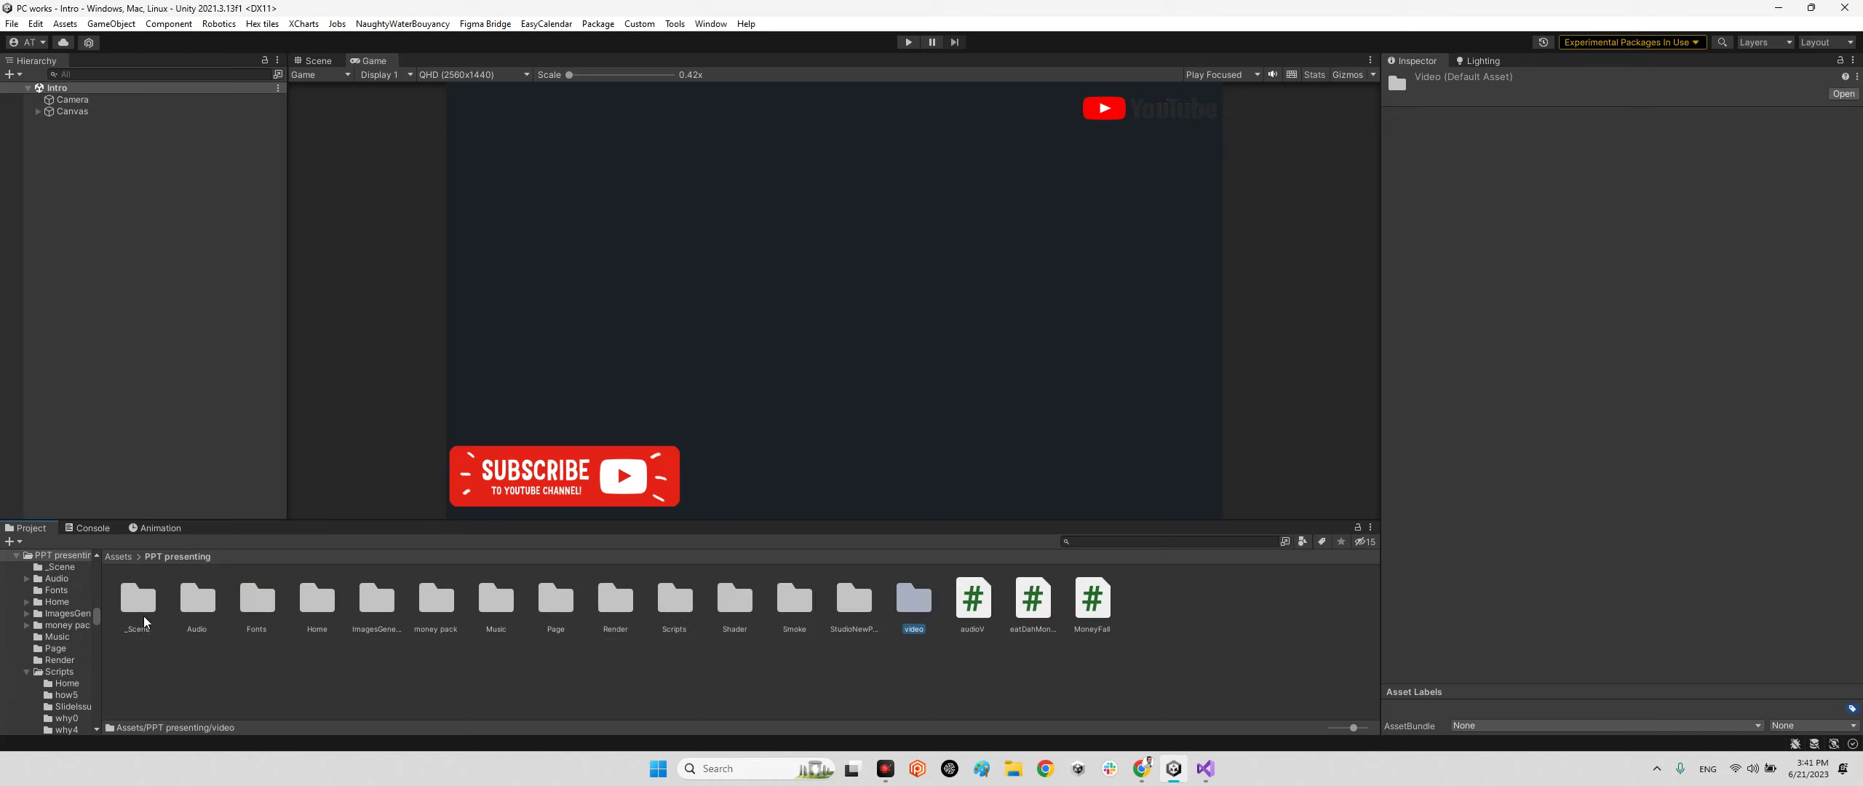
double_click(141, 604)
double_click(145, 590)
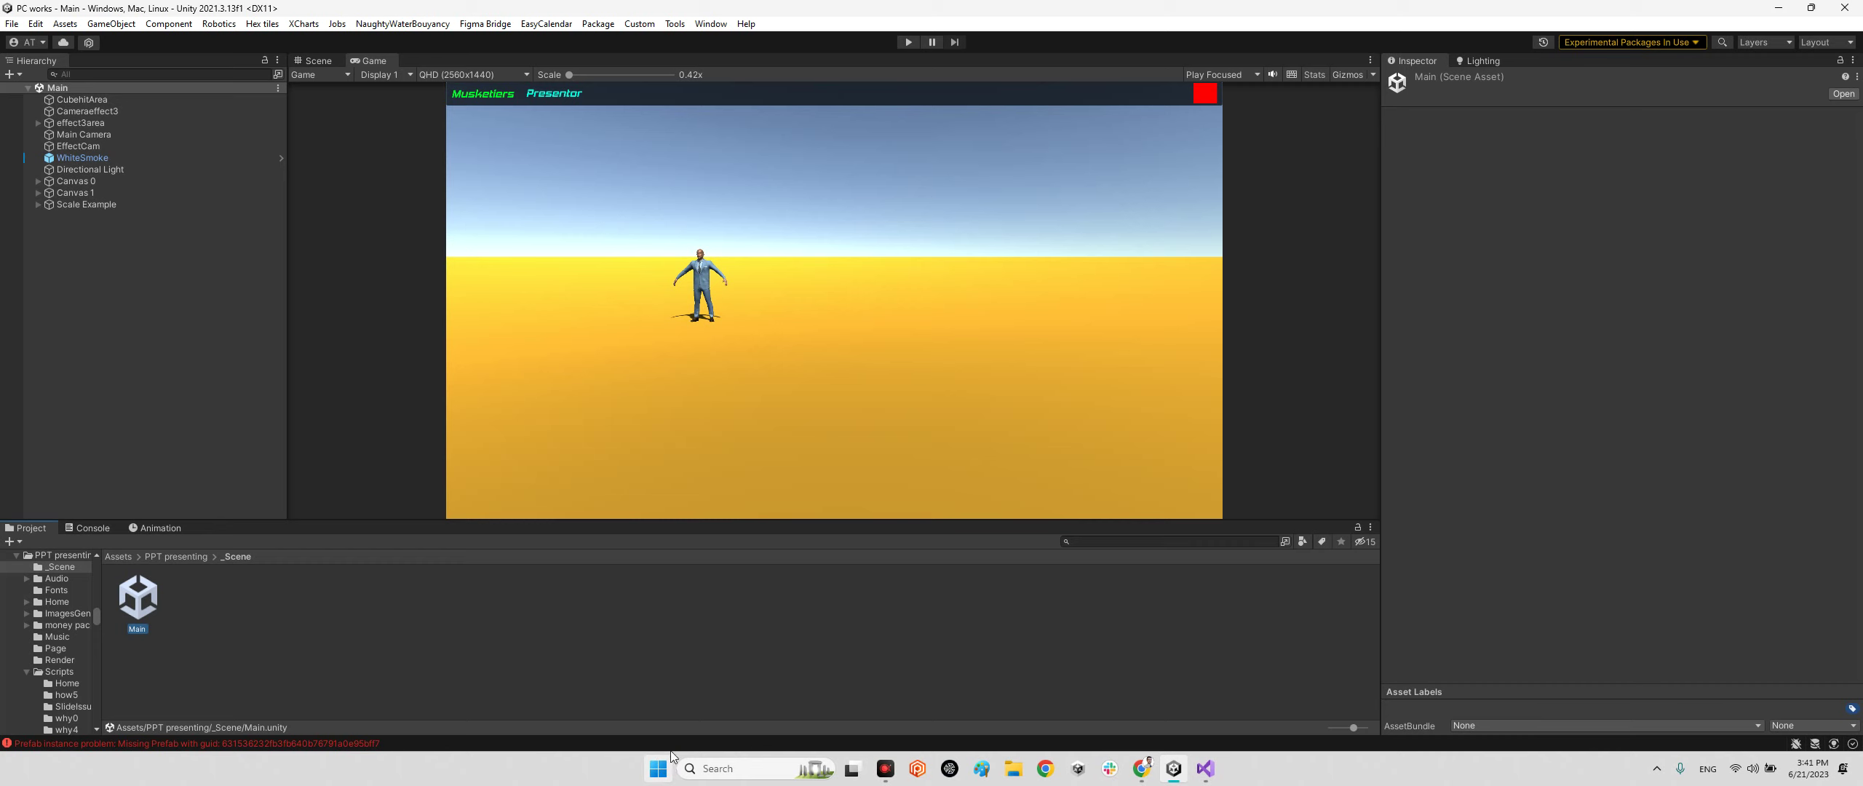
- Switch to the Scene view and check the Console for errors
click(318, 60)
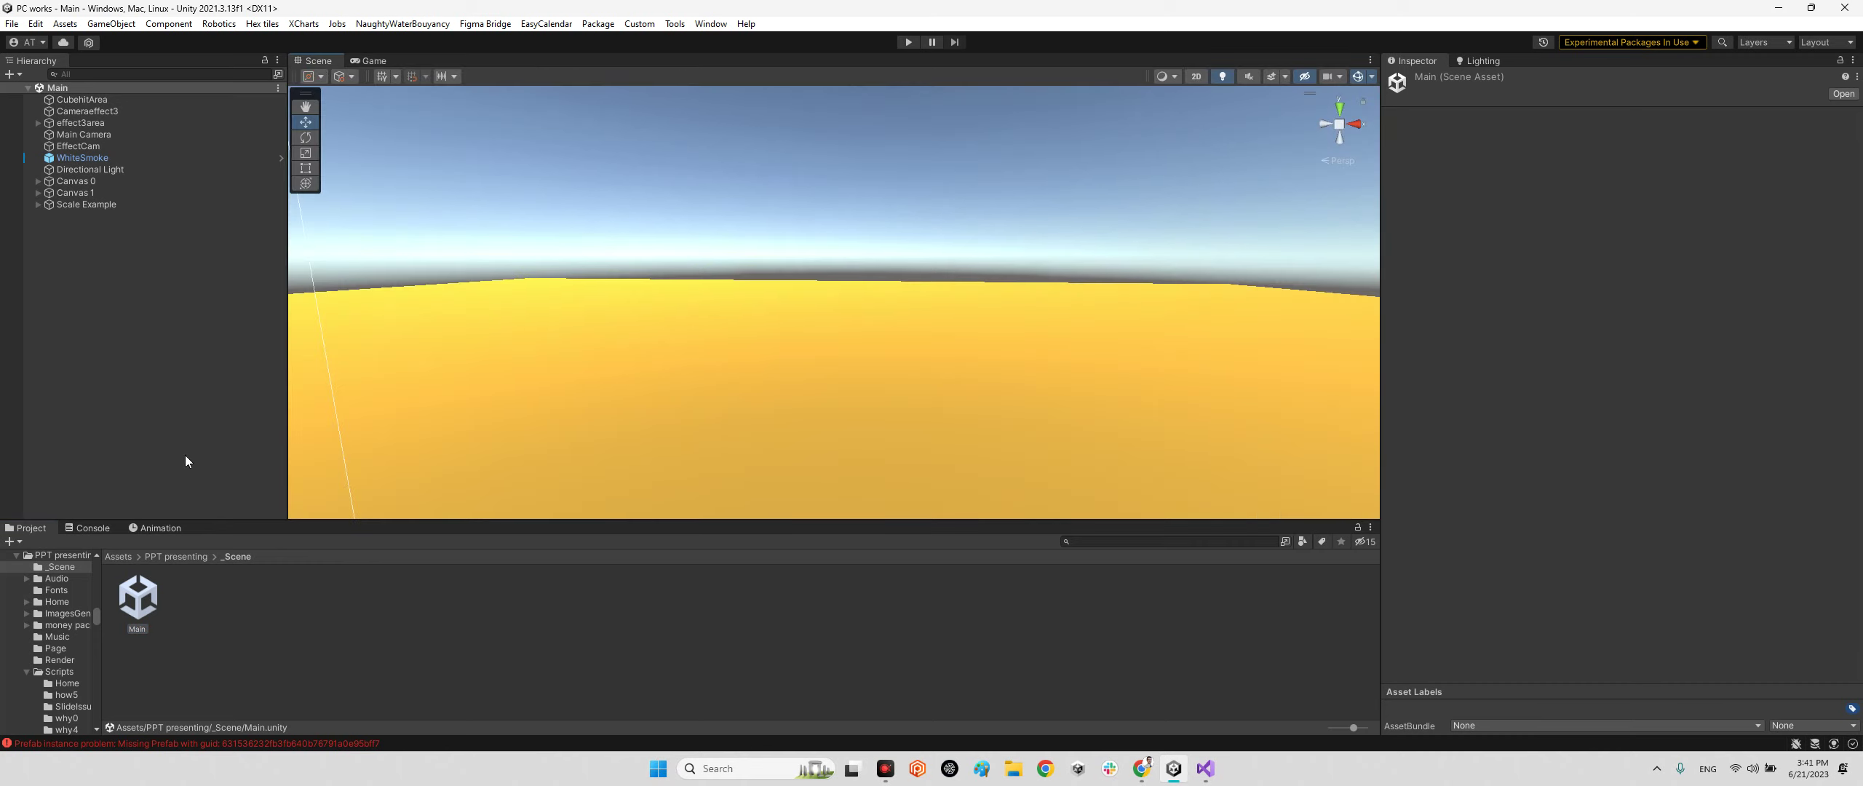
click(93, 528)
click(29, 528)
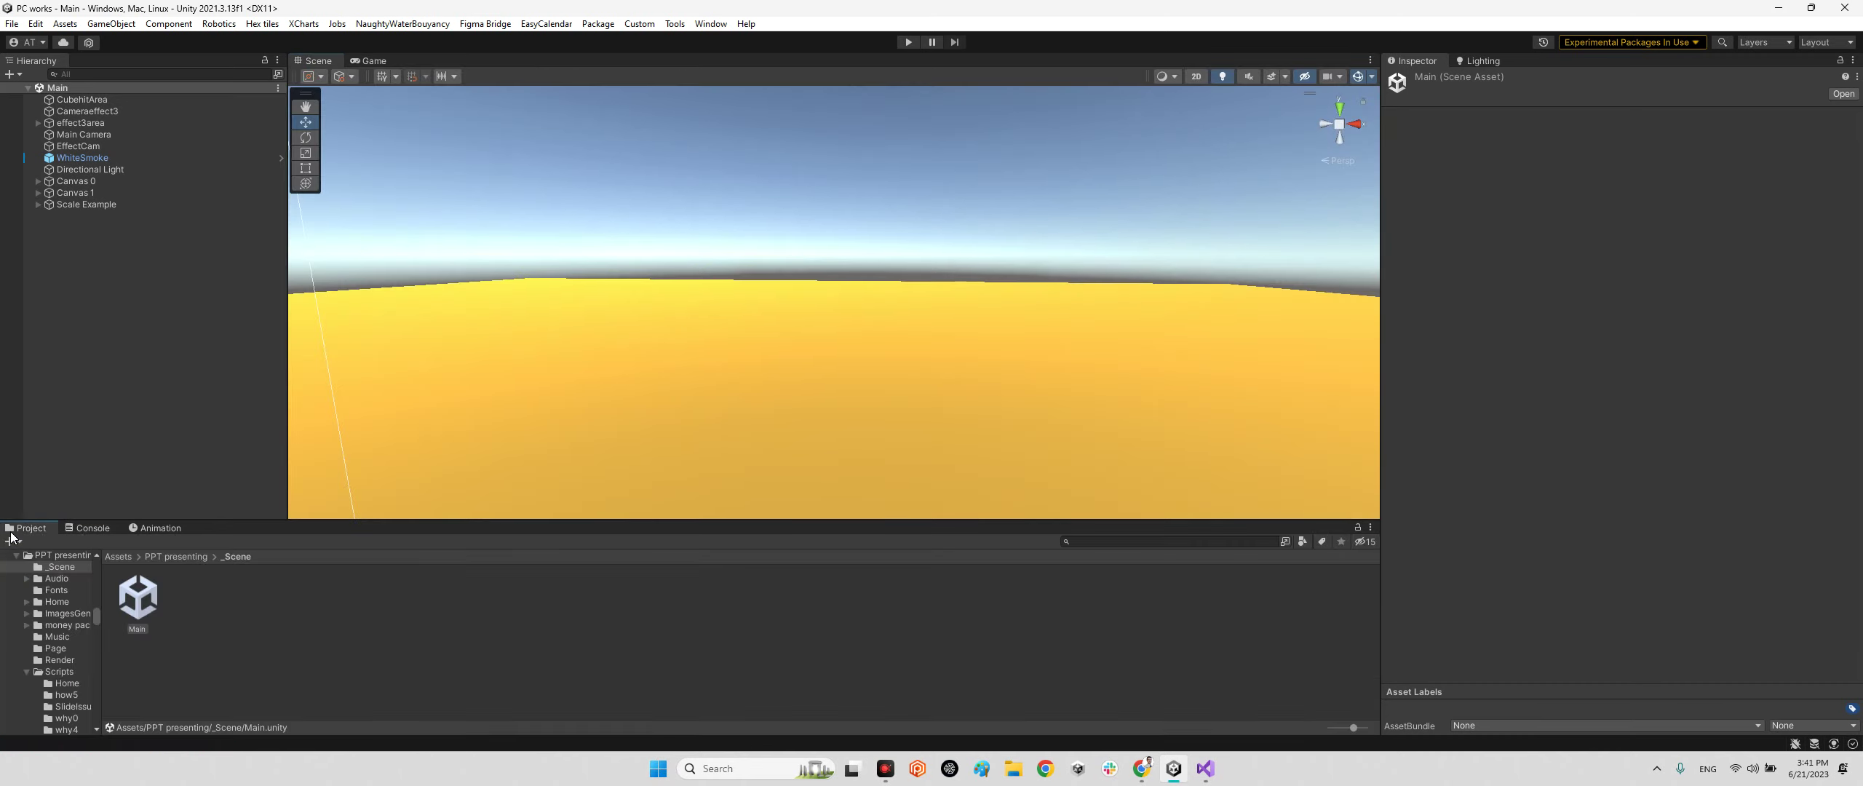
- Review Canvas 1's 21 slides, HomePage to Credit, then start playing in Game view
click(74, 193)
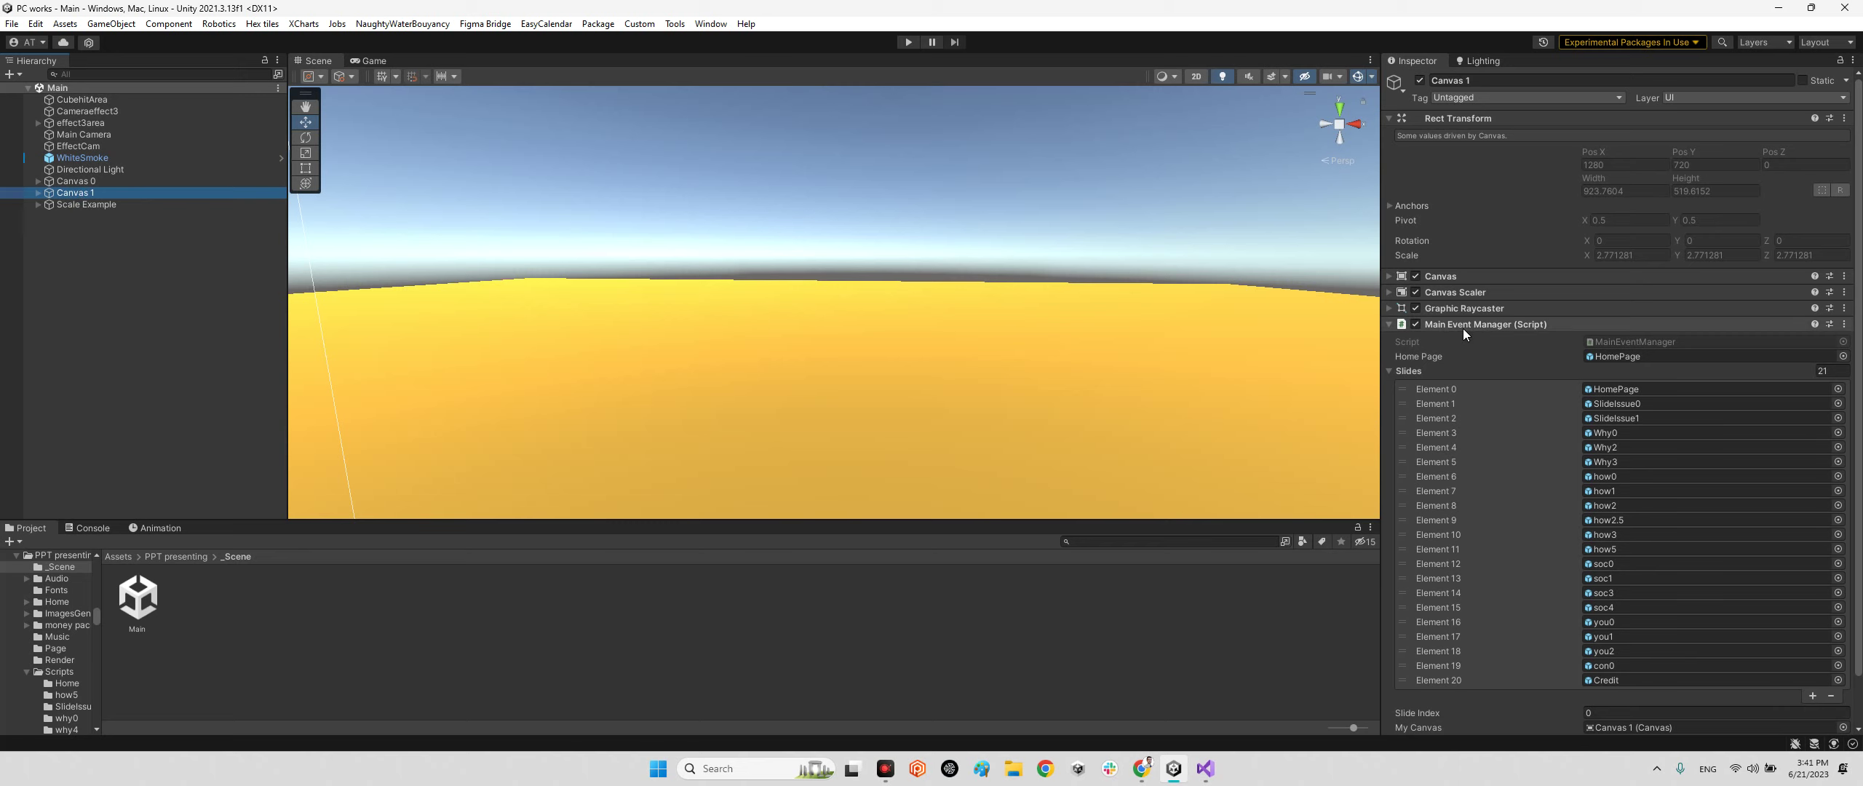
click(1480, 370)
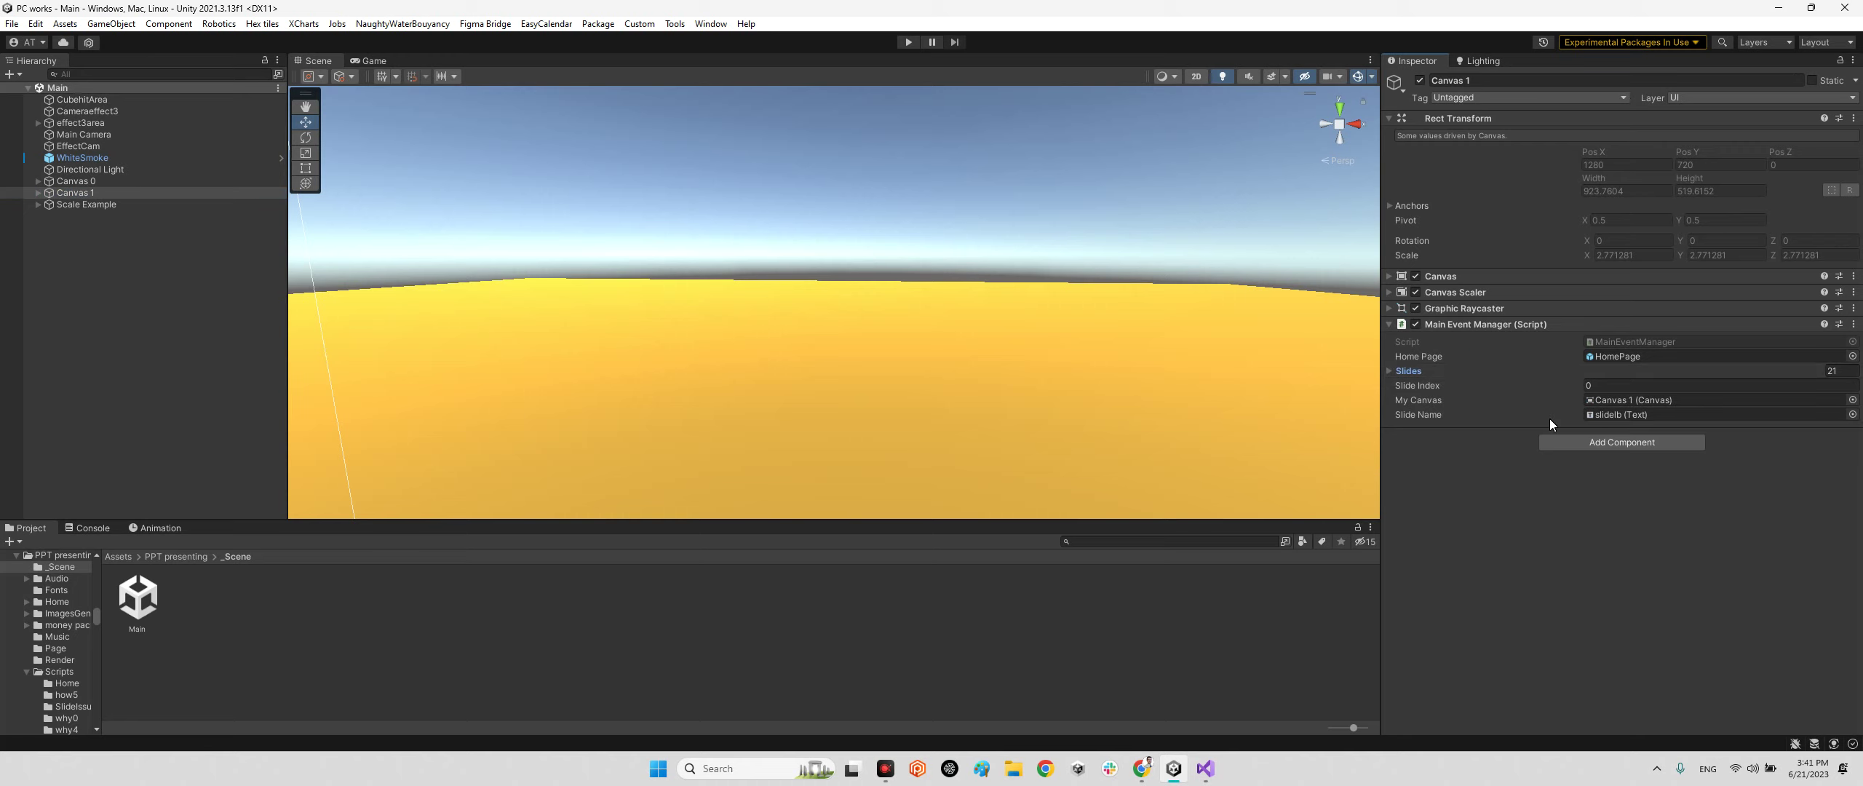
click(1420, 368)
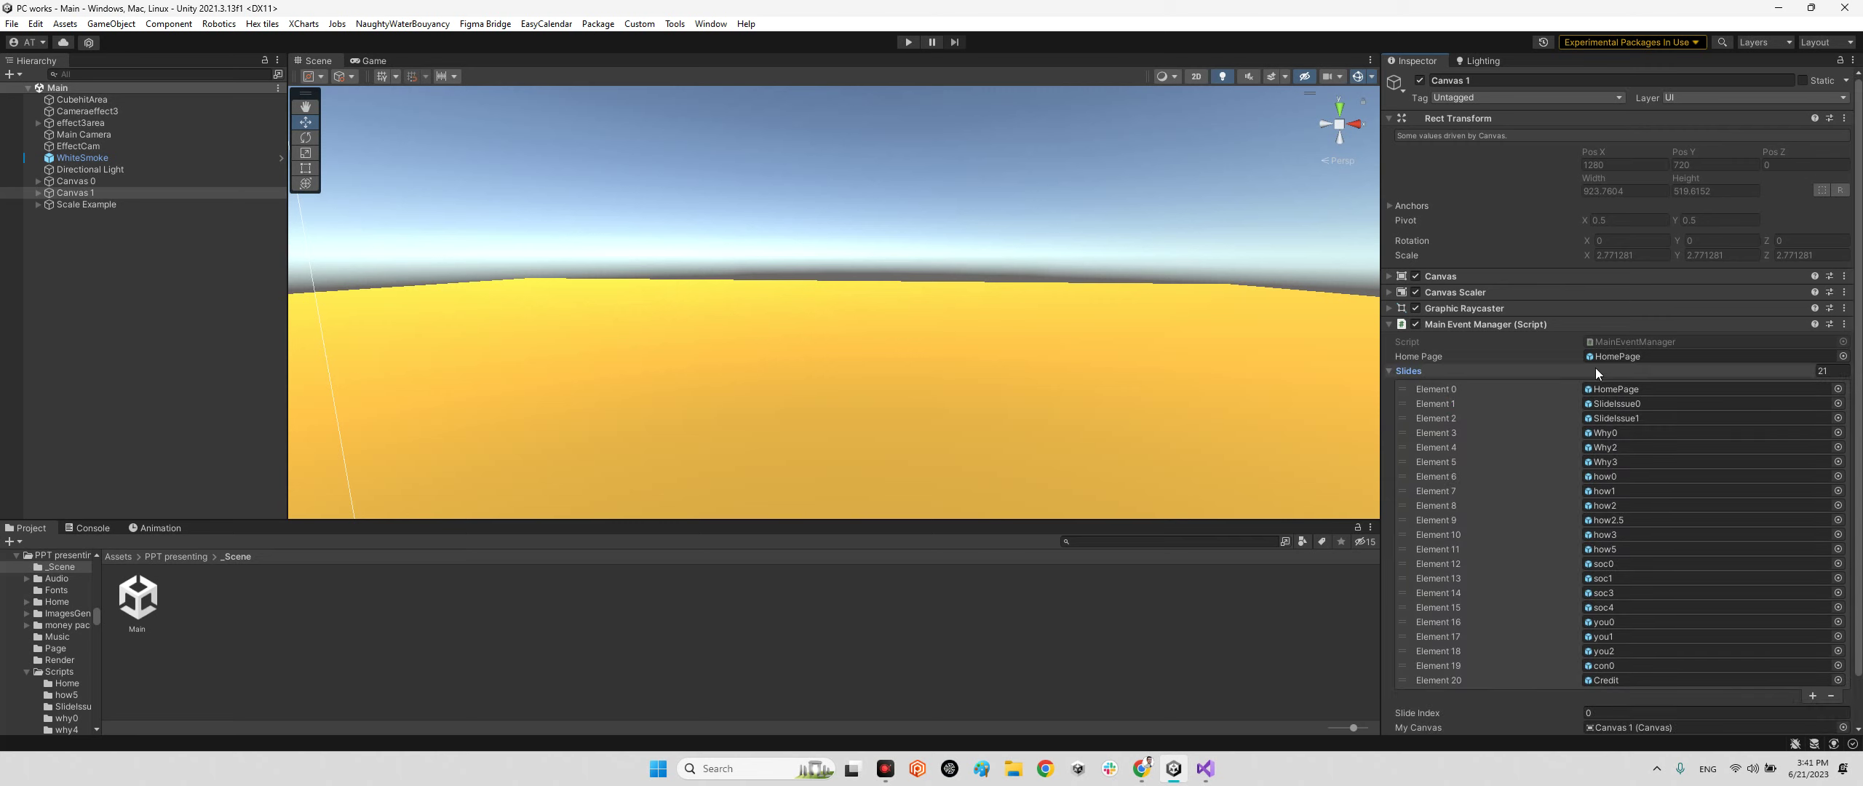
click(371, 61)
click(908, 41)
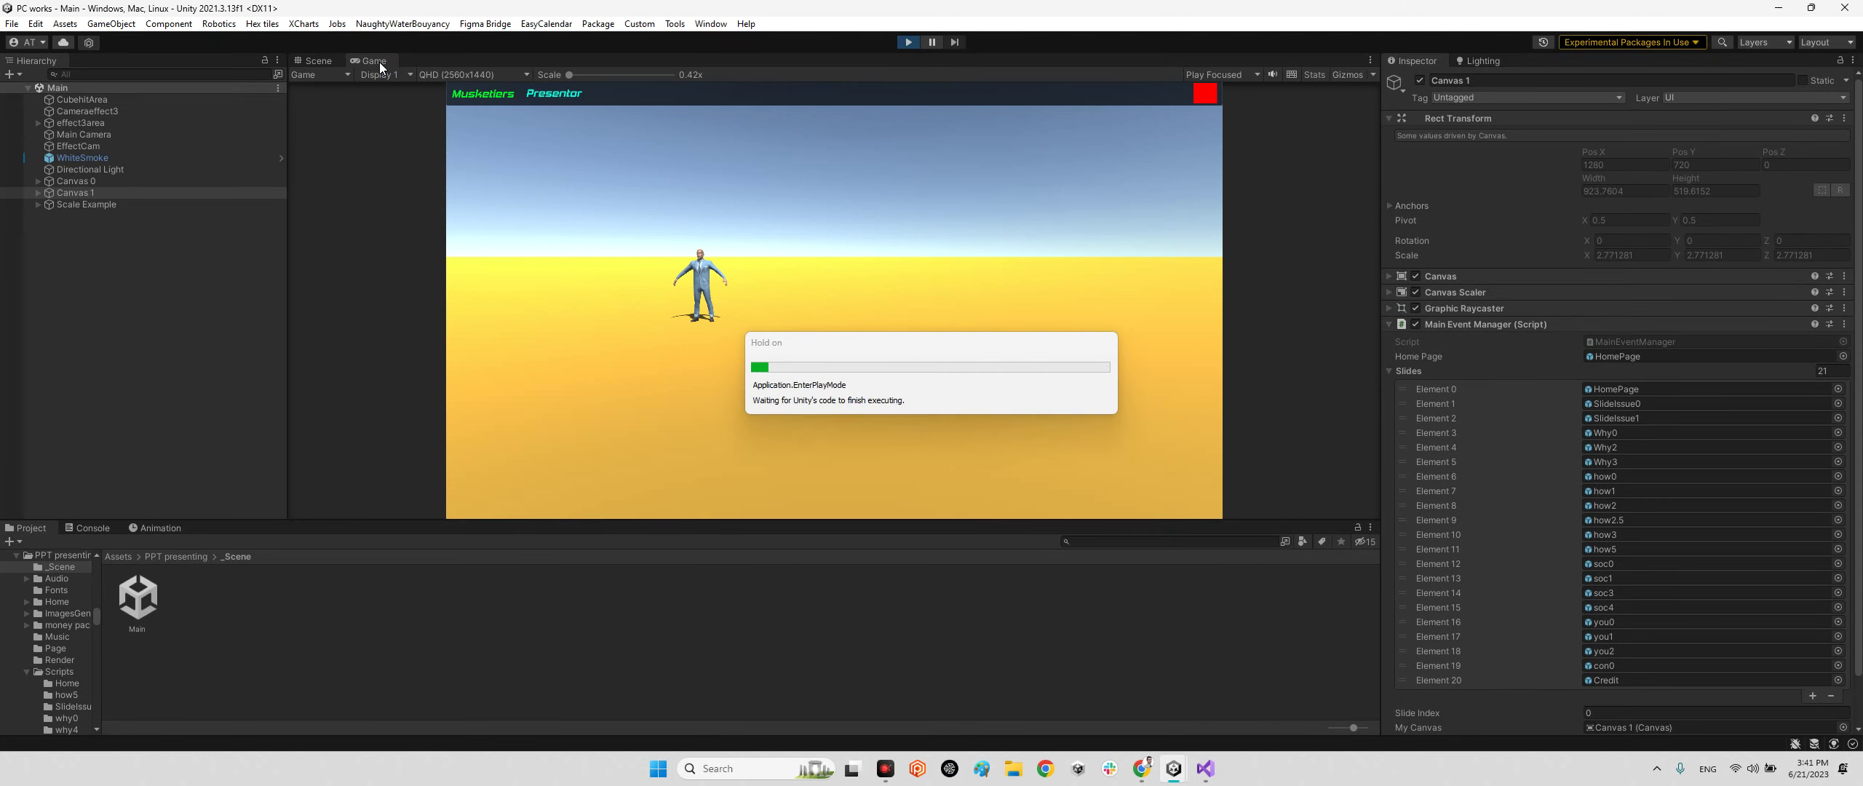
- Maximize the Game view, step back and forward through slides, then exit Play mode
double_click(378, 62)
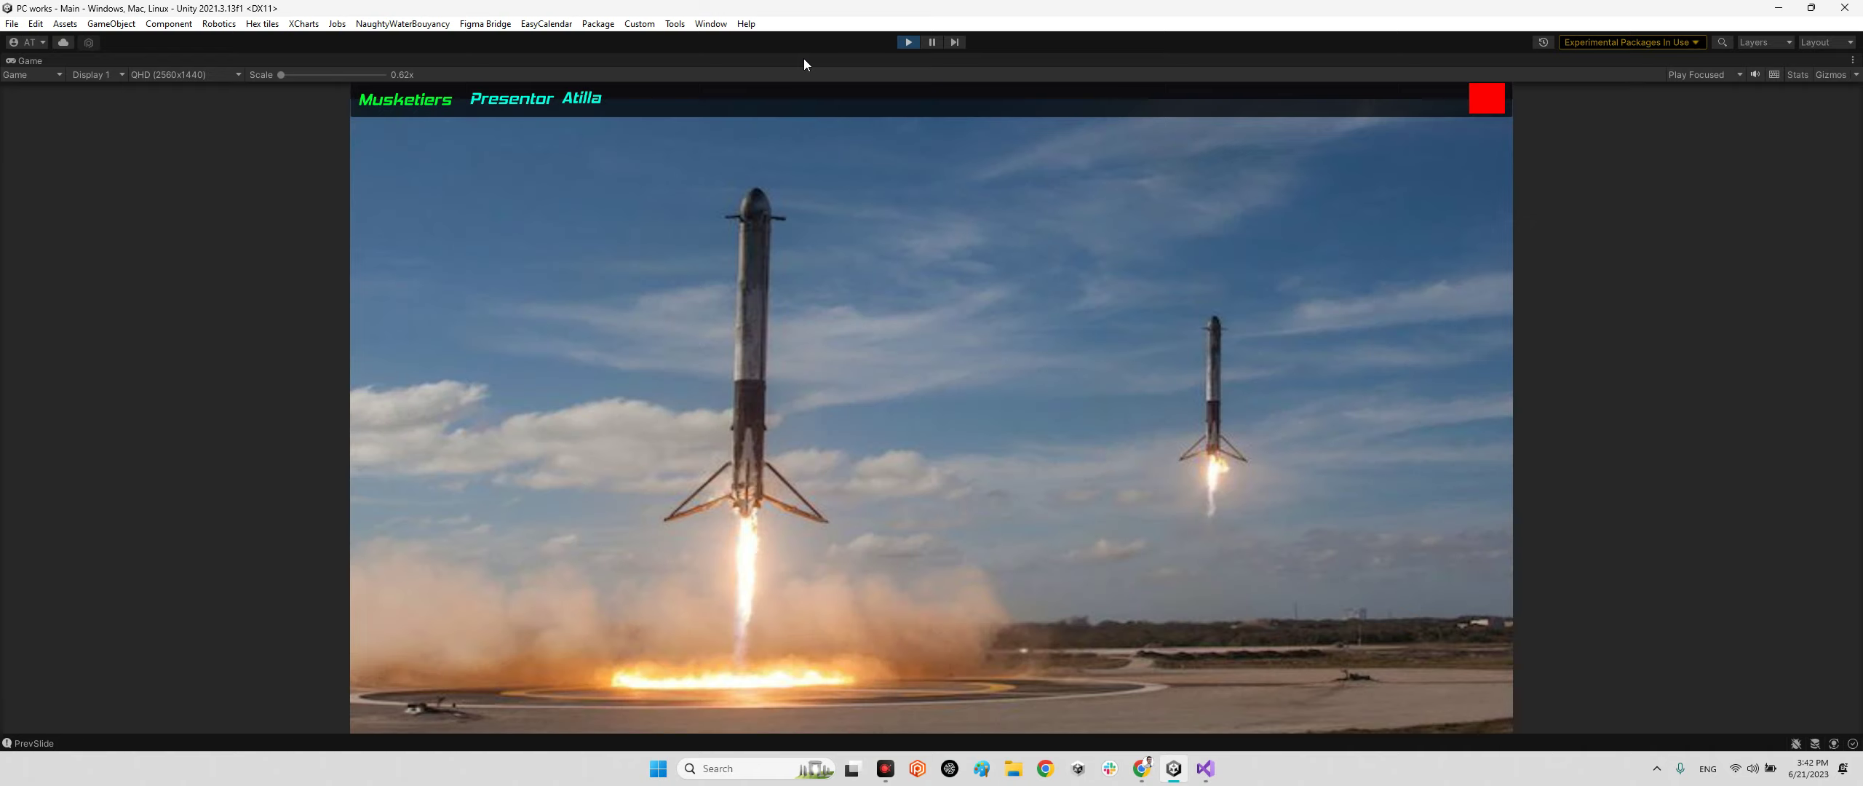
key(Left)
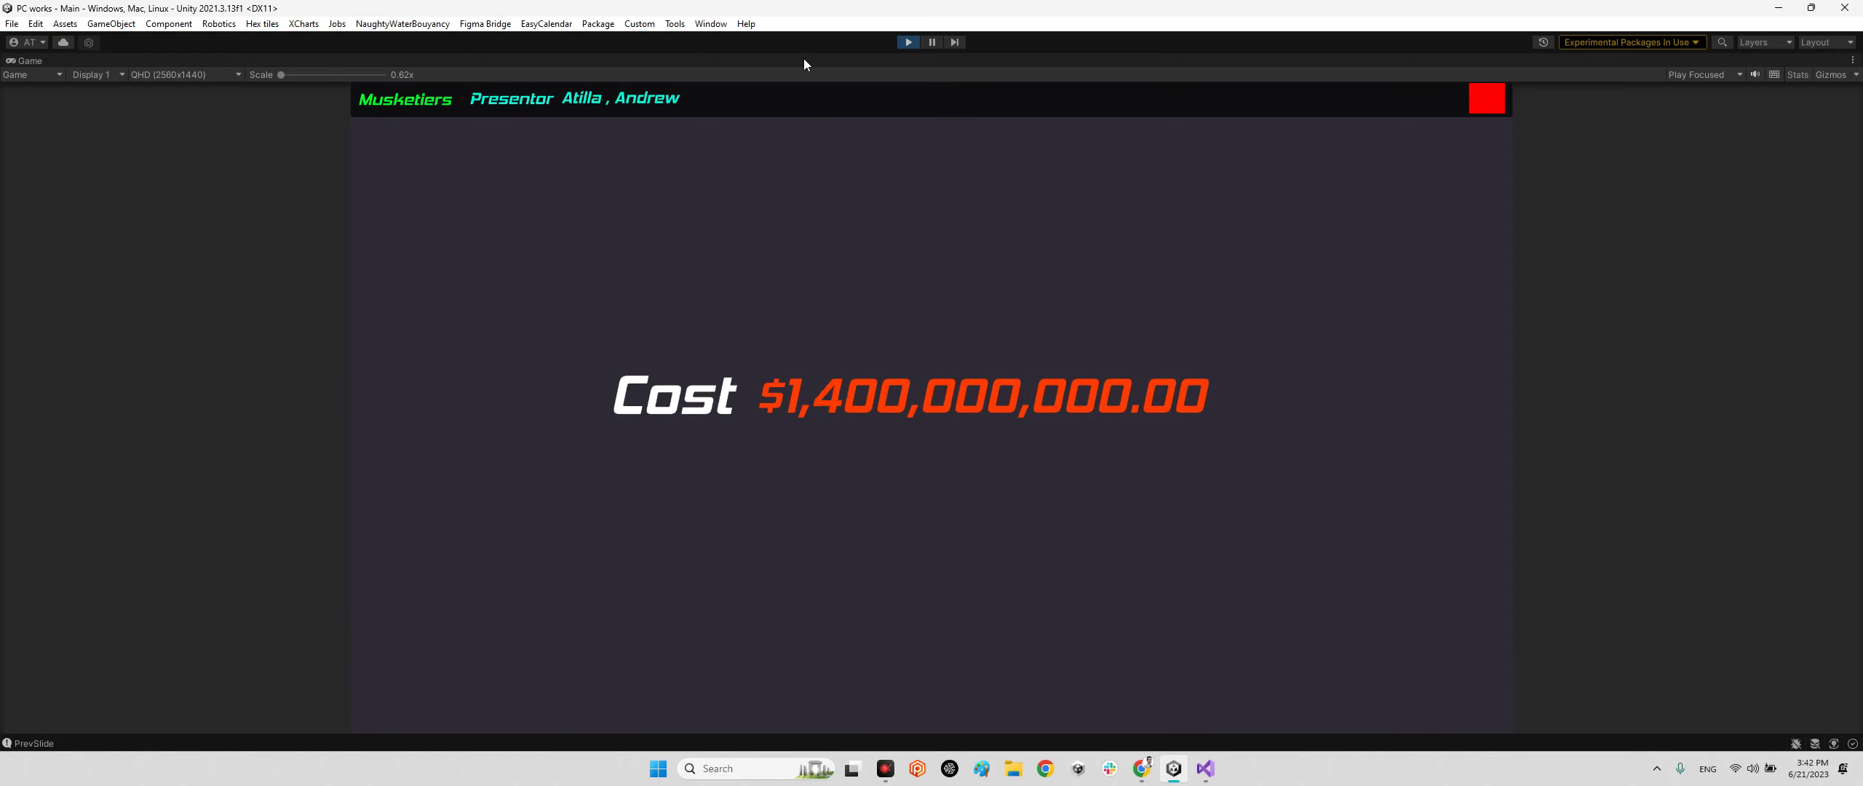
key(Right)
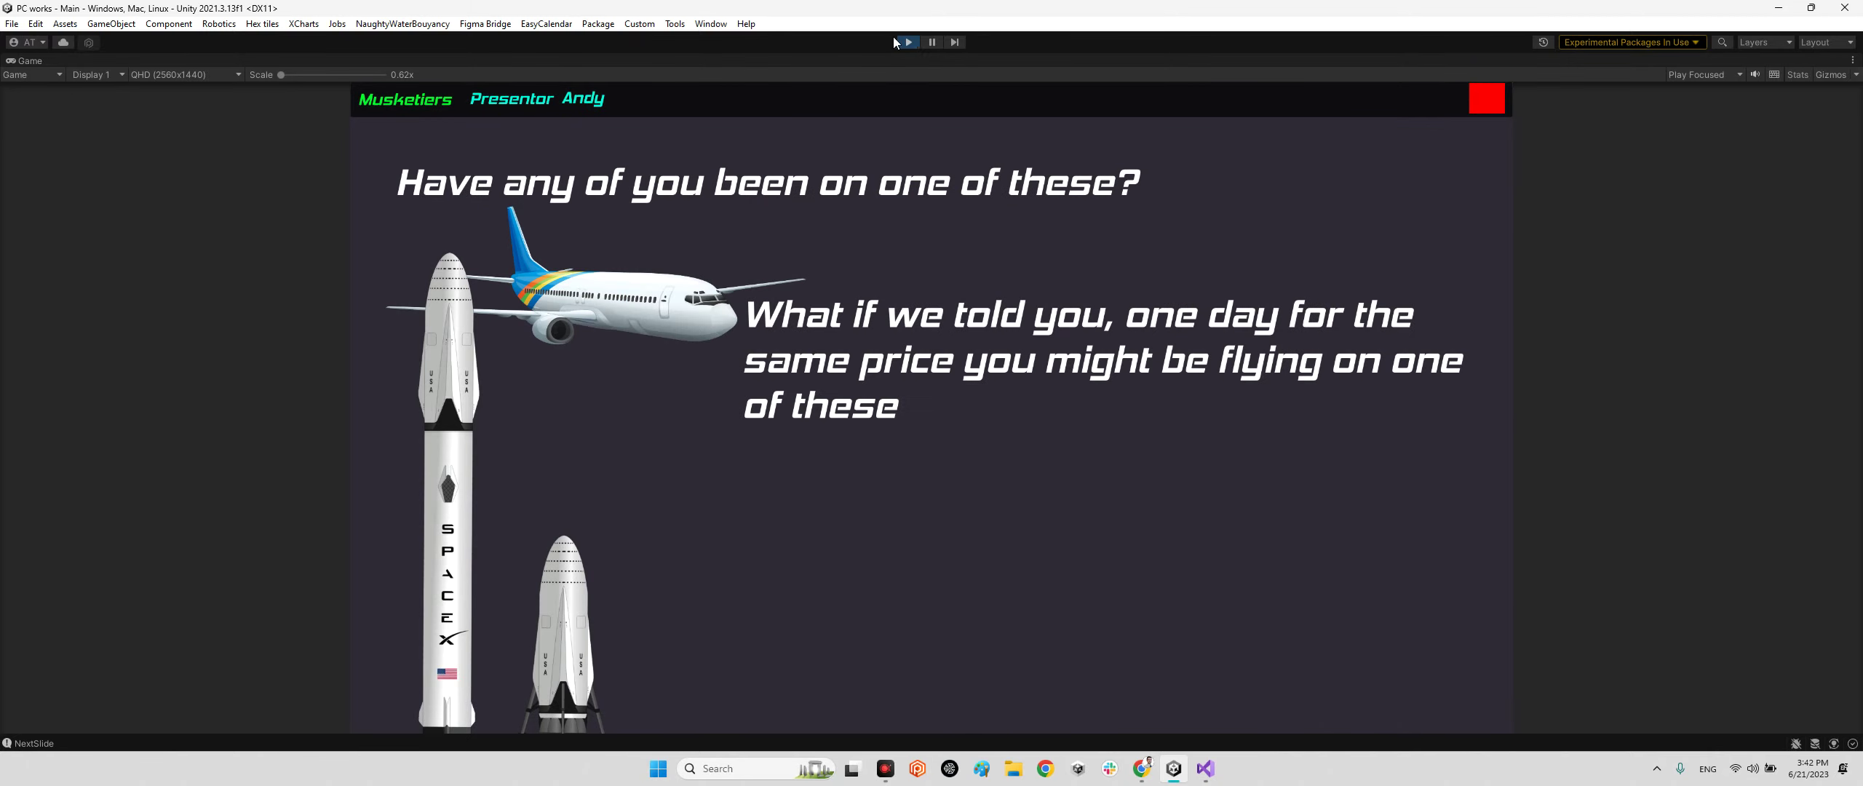
click(898, 41)
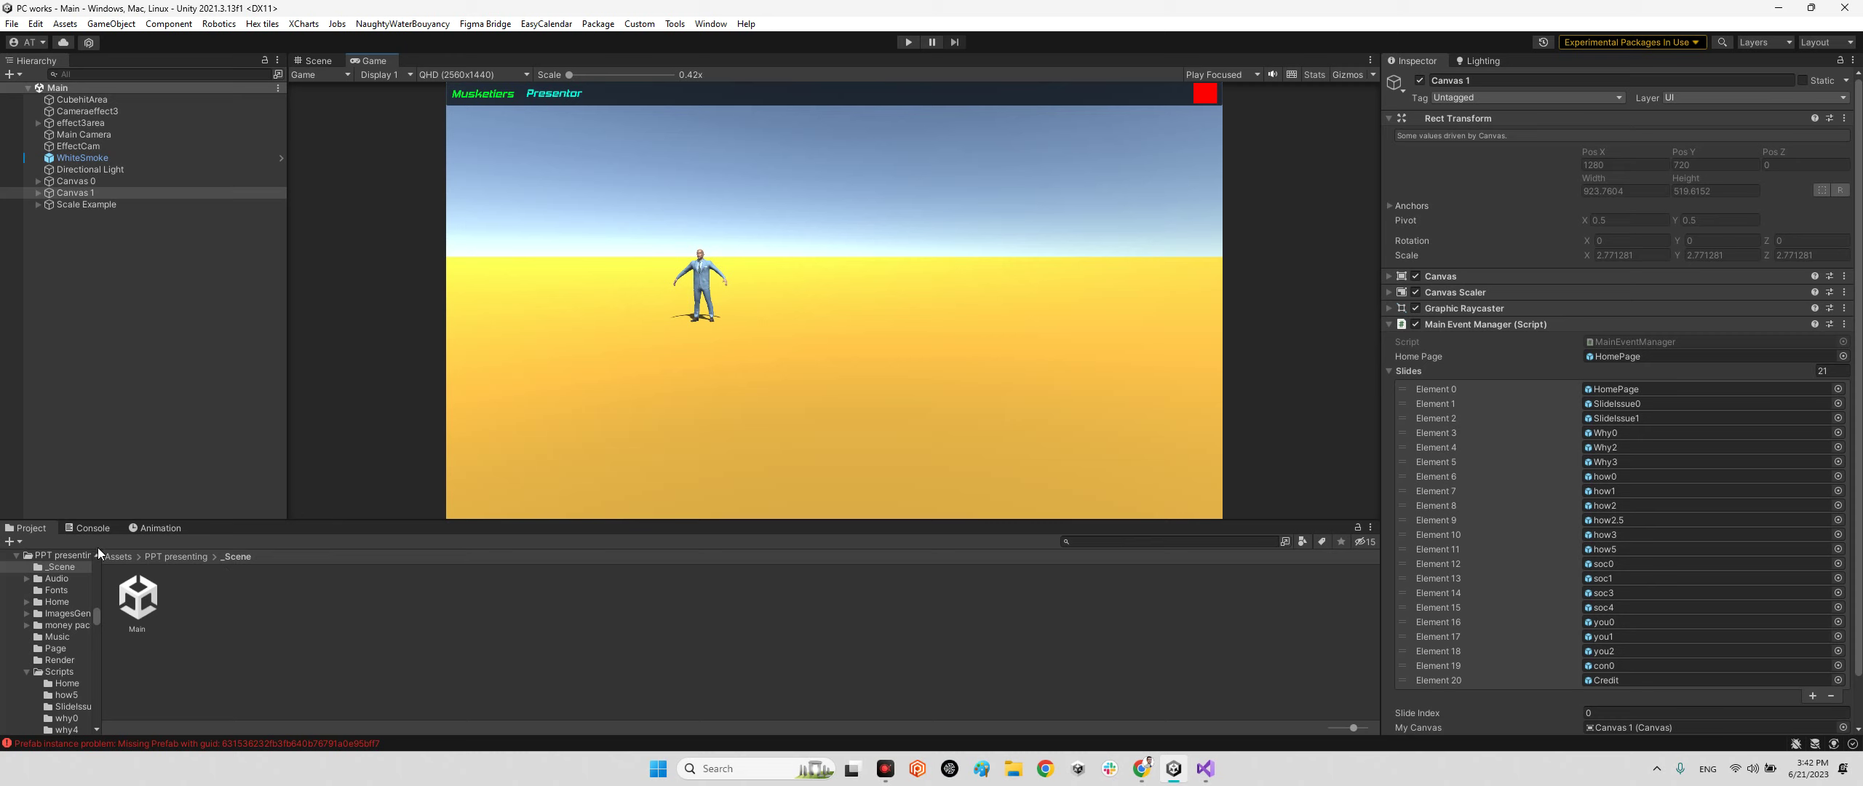
- Clear the Console errors and ping the HomePage prefab in the Page folder
click(87, 527)
click(21, 541)
click(28, 528)
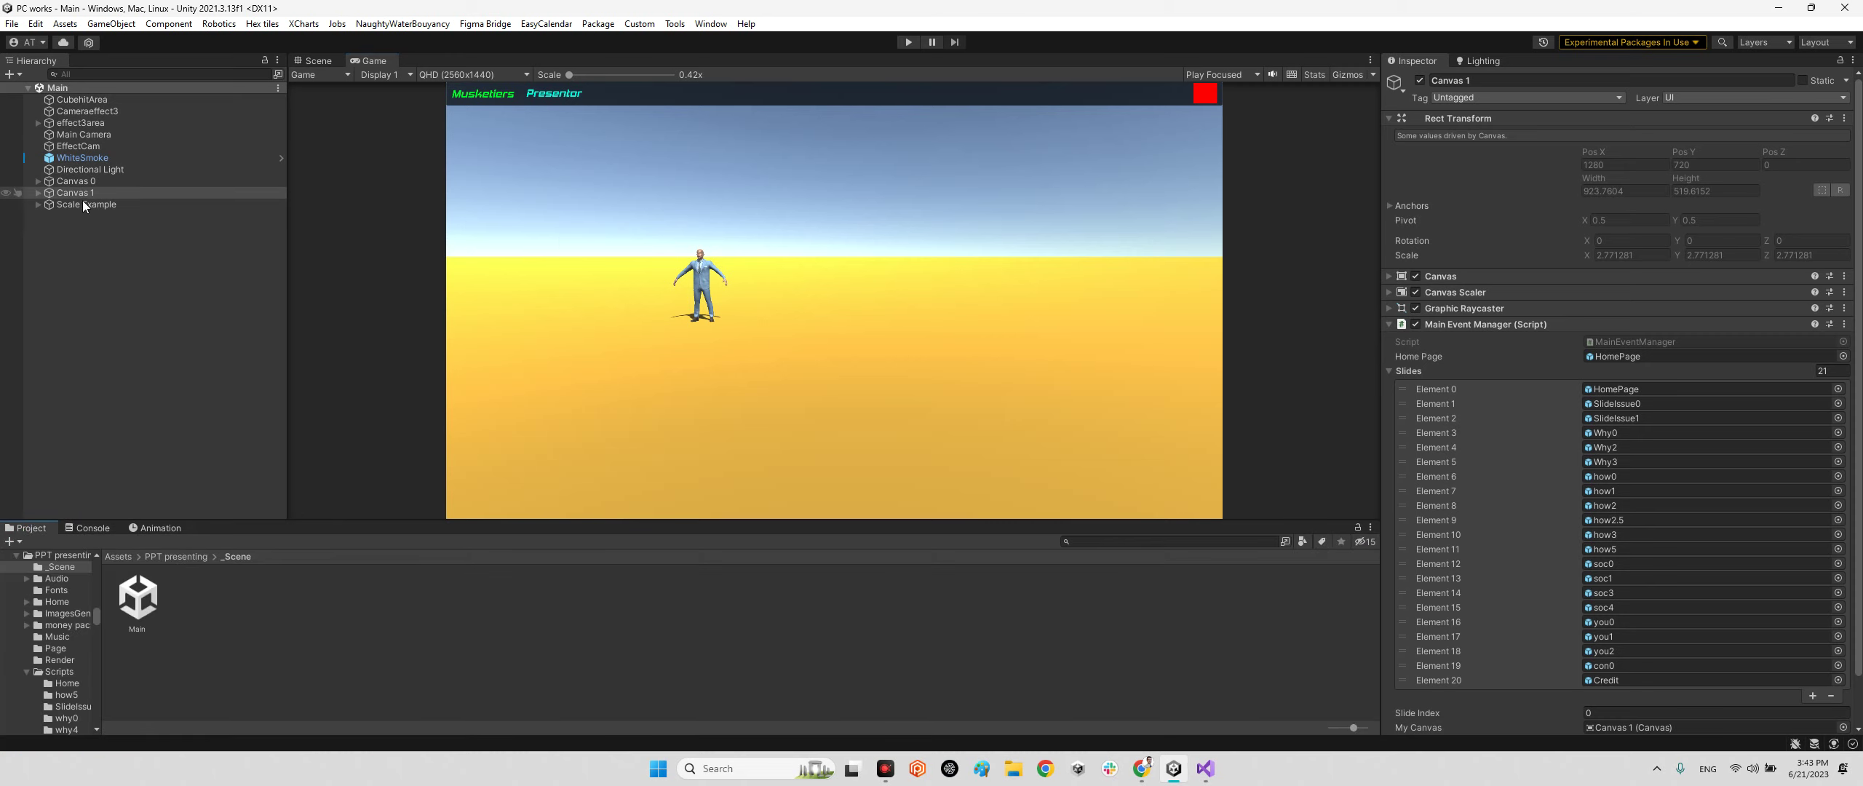
click(1609, 391)
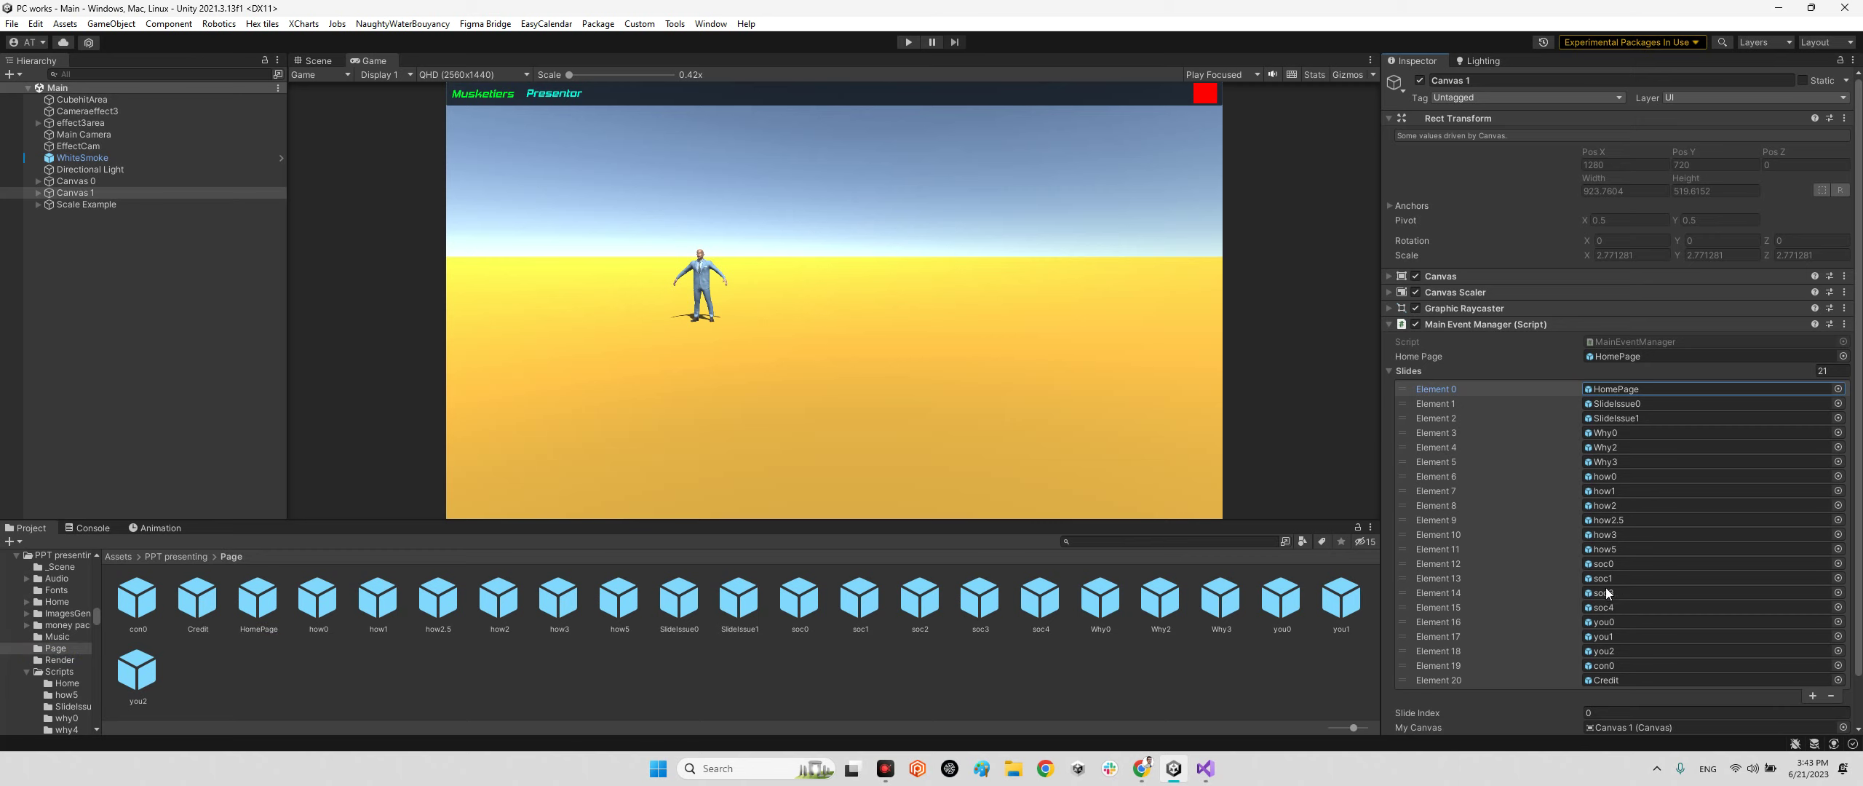
scroll(1775, 690, down, 2)
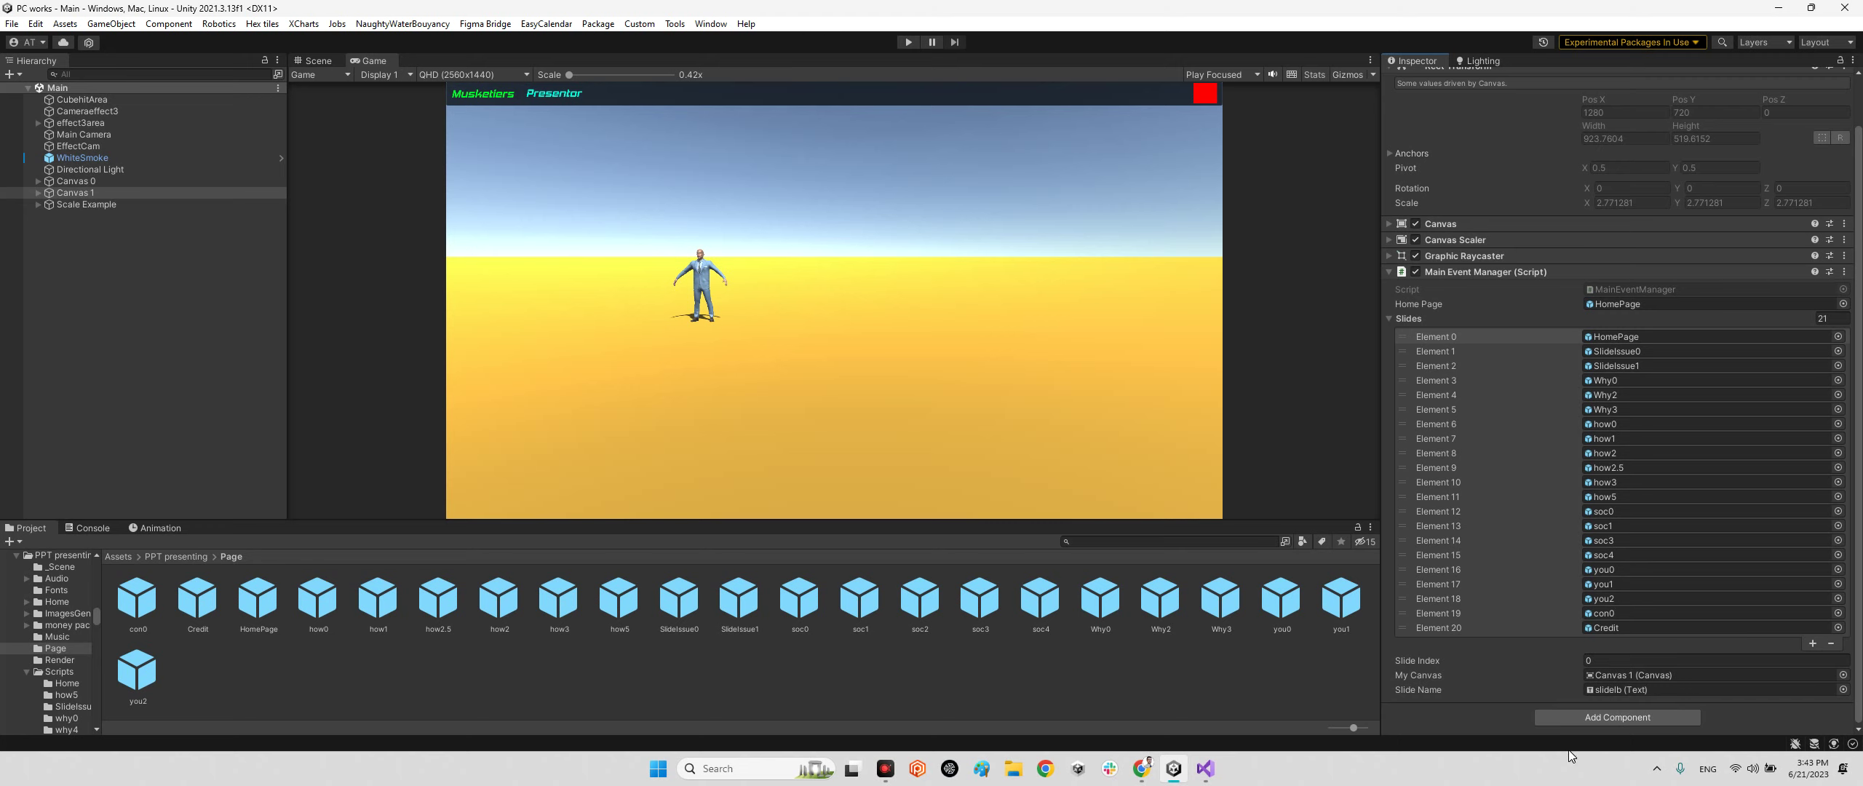
- Open the HomePage prefab and view its layout in the Scene view
double_click(259, 600)
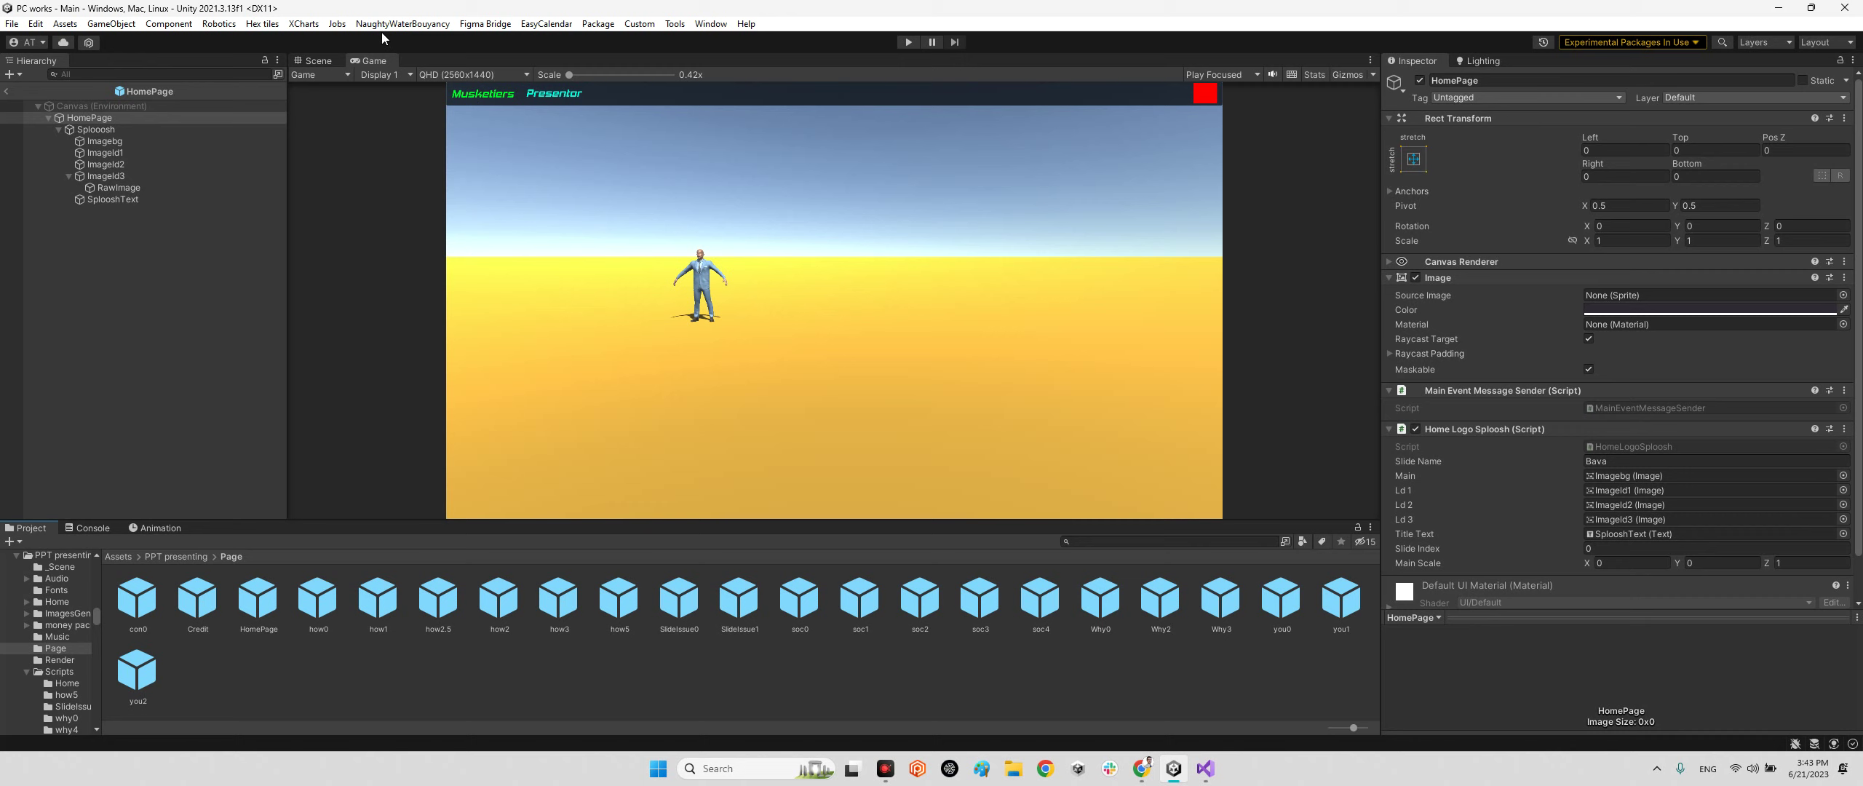
click(318, 60)
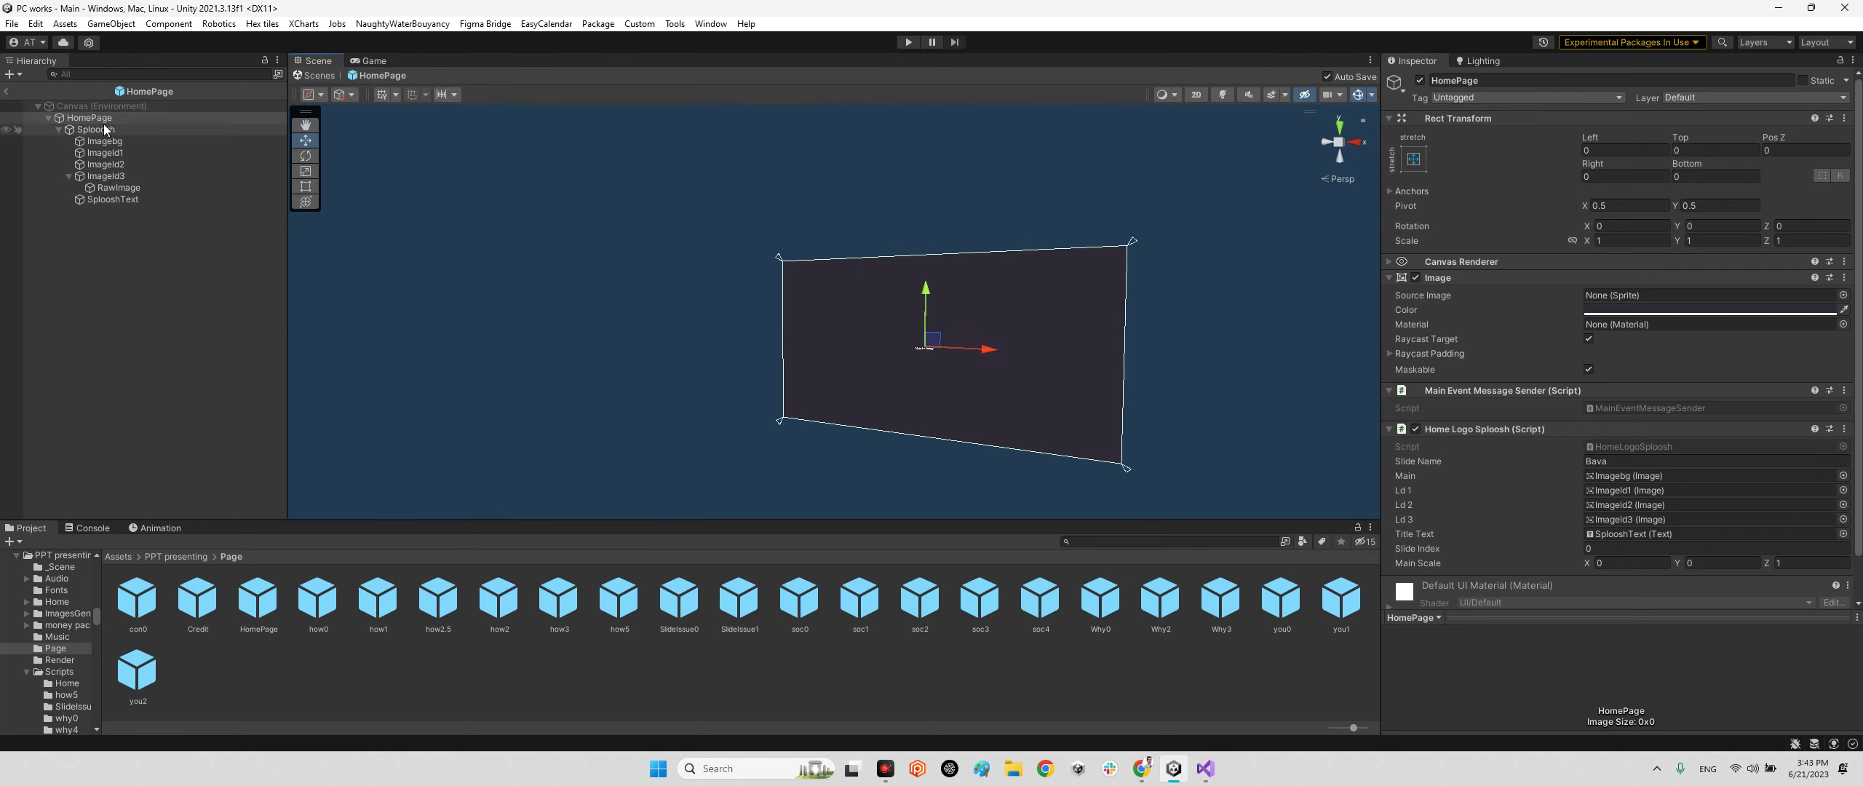
scroll(1542, 470, down, 3)
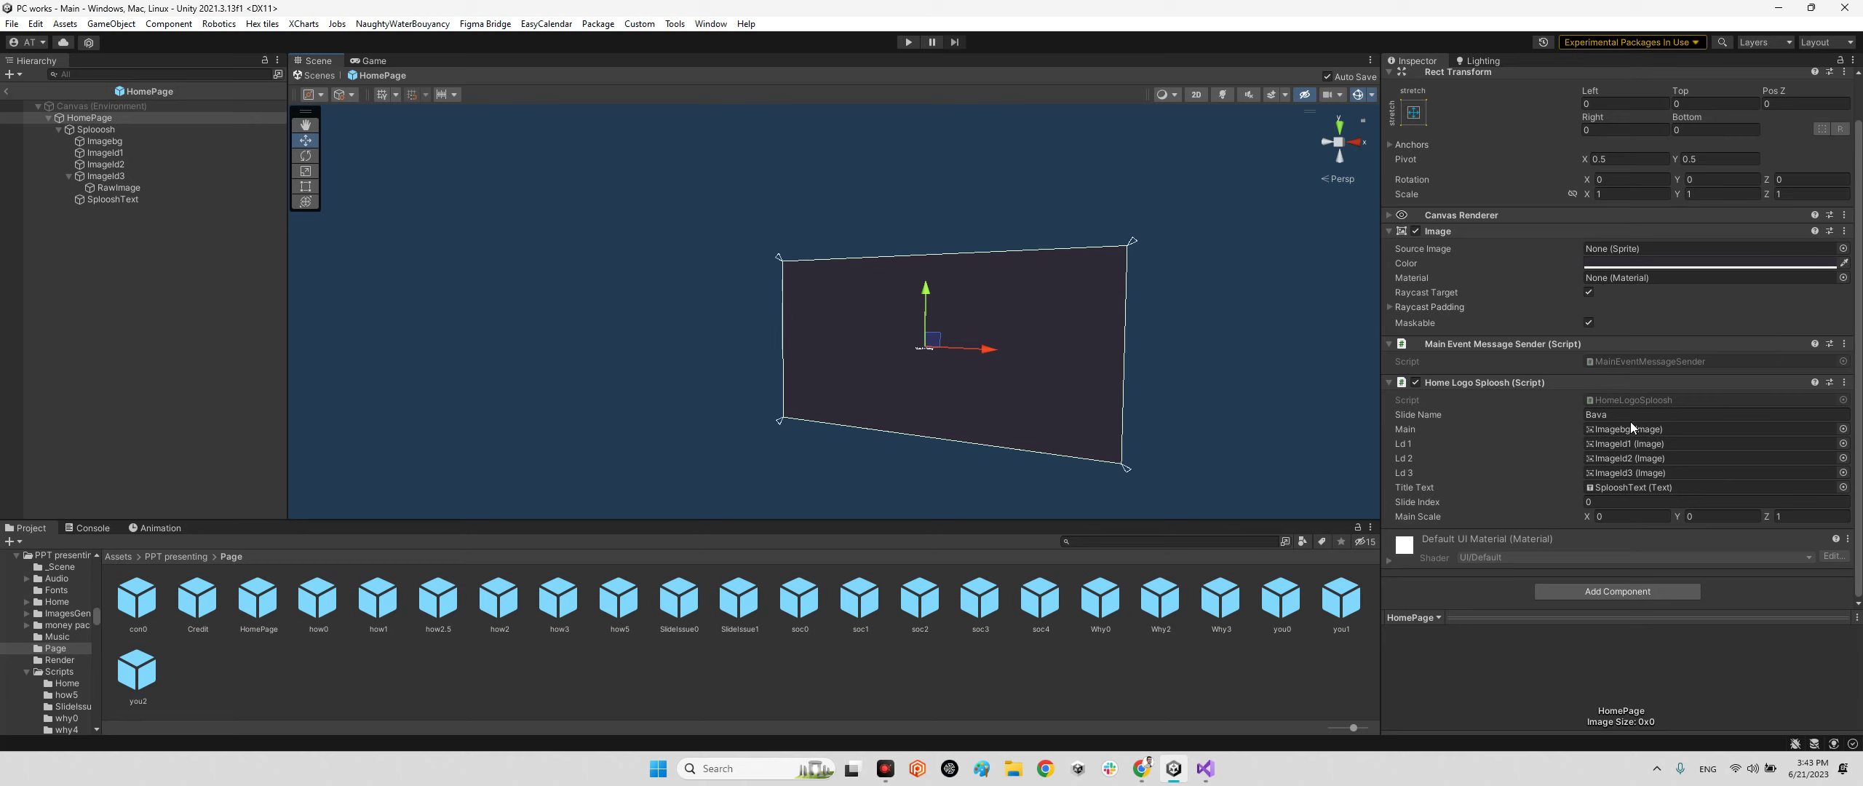
- Inspect the Imageld1-3 layers, RawImage smoke effect and root, then exit to the Main scene
click(98, 152)
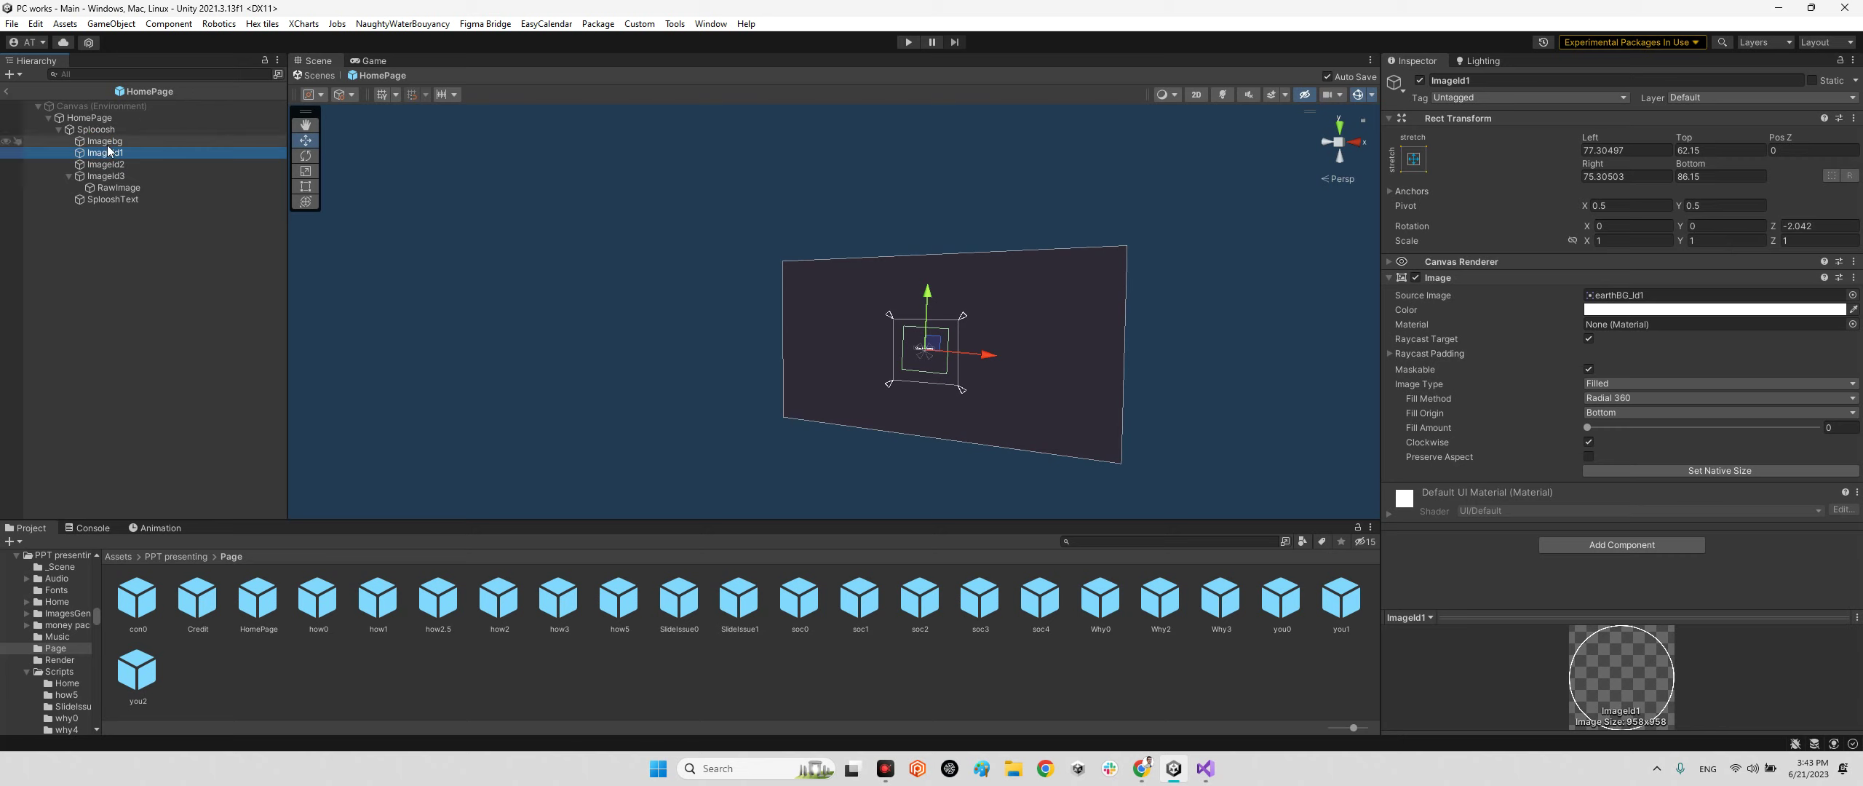
click(115, 165)
click(117, 188)
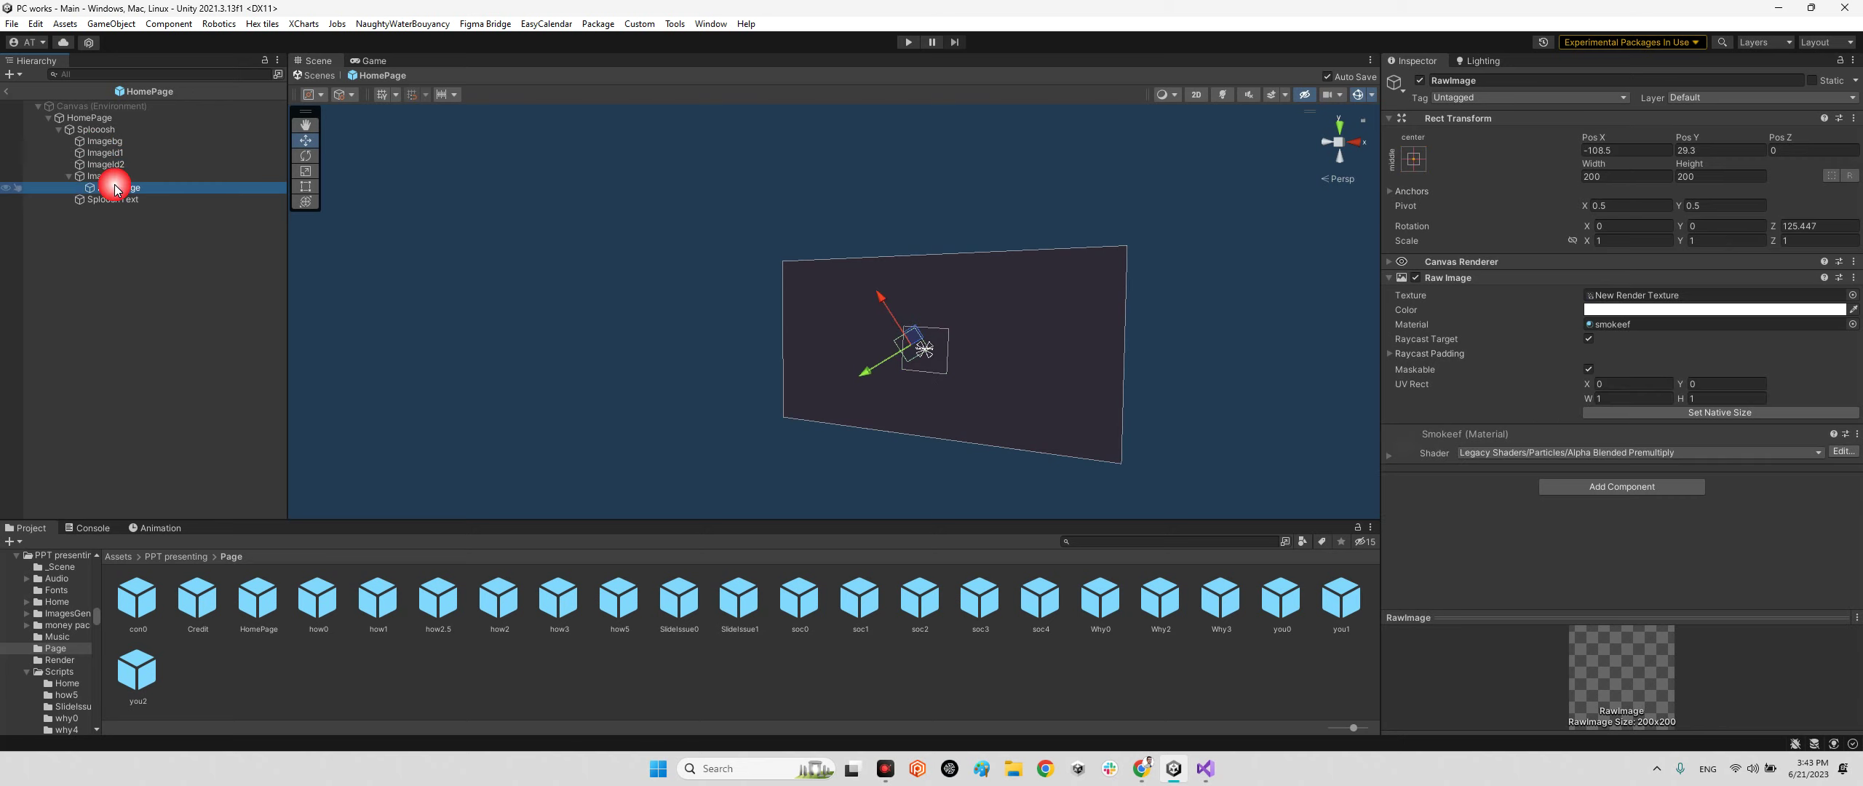
click(105, 176)
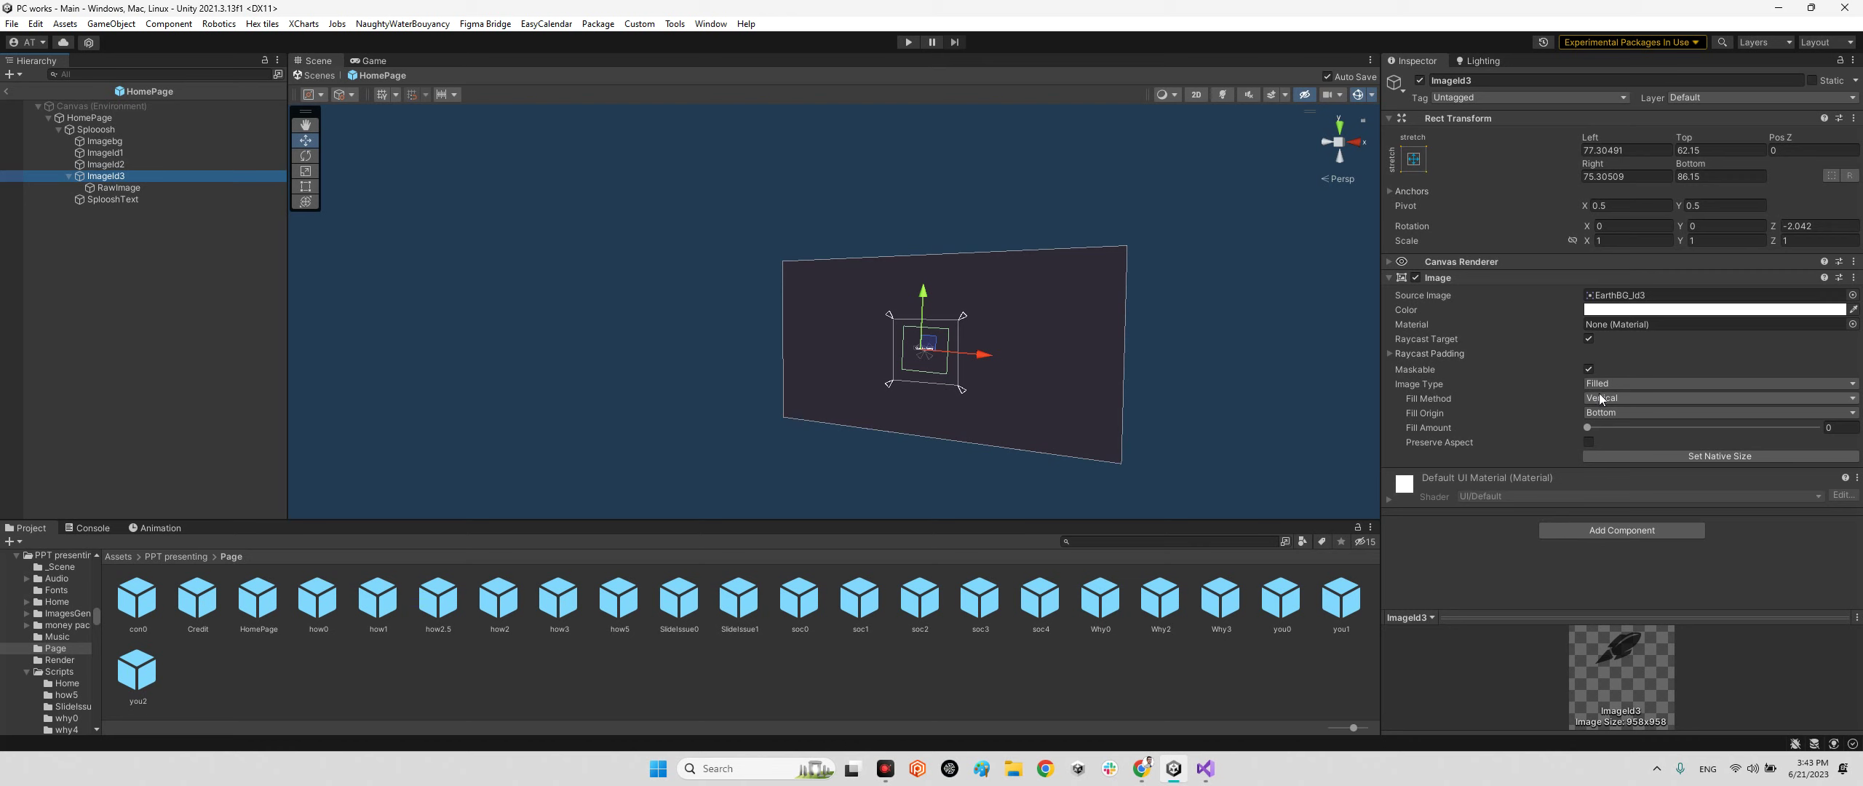
click(89, 118)
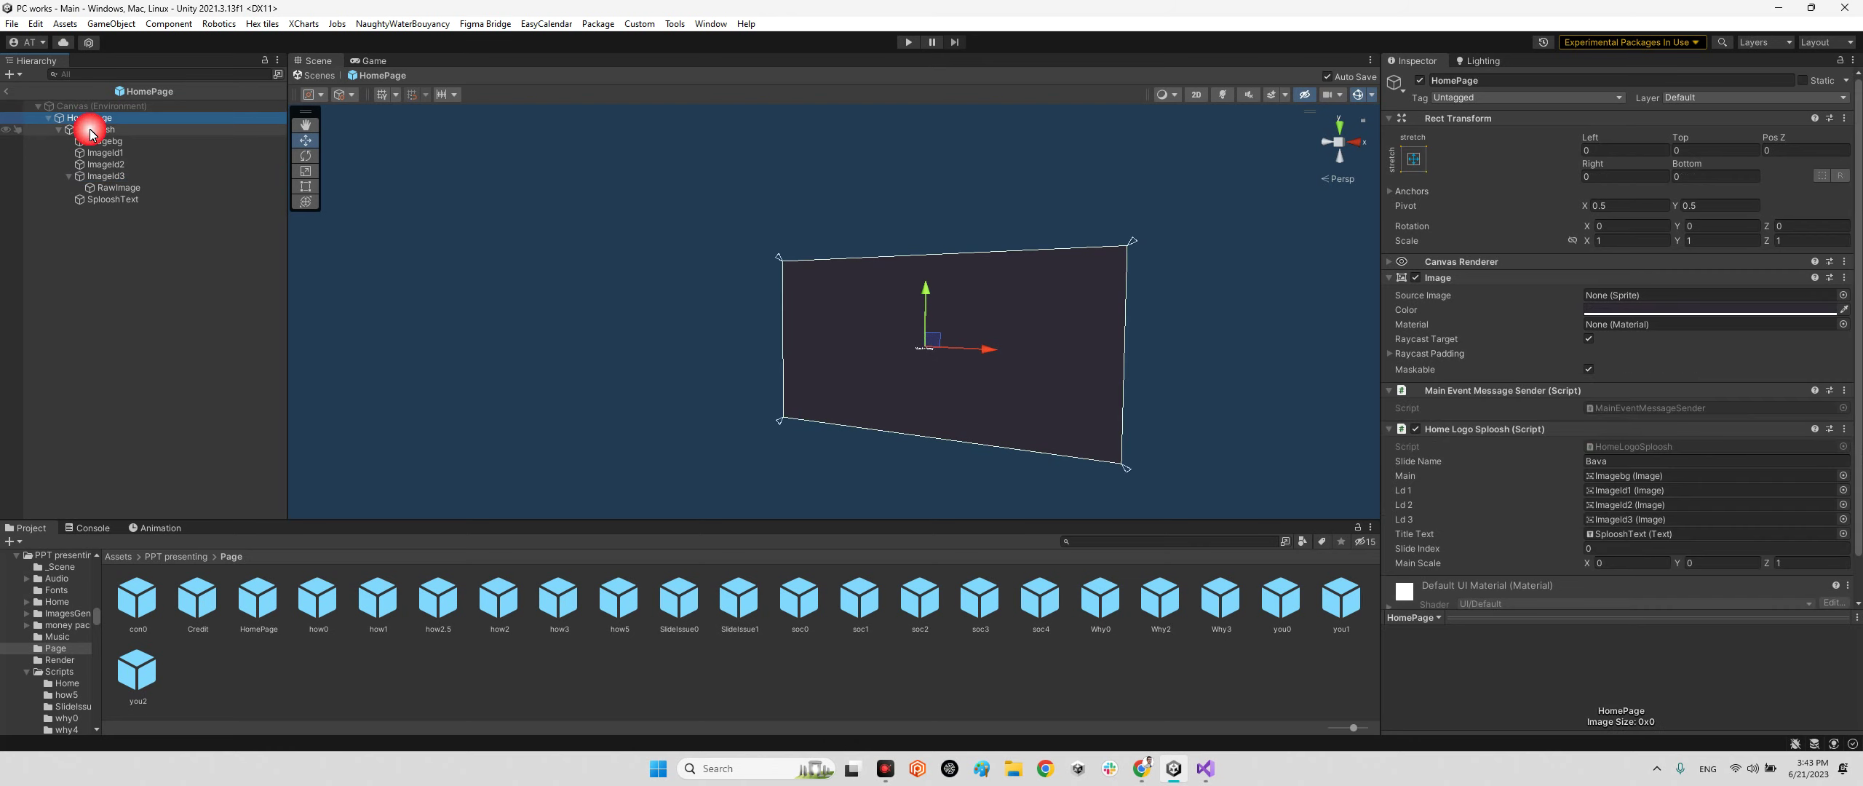
scroll(1601, 509, down, 2)
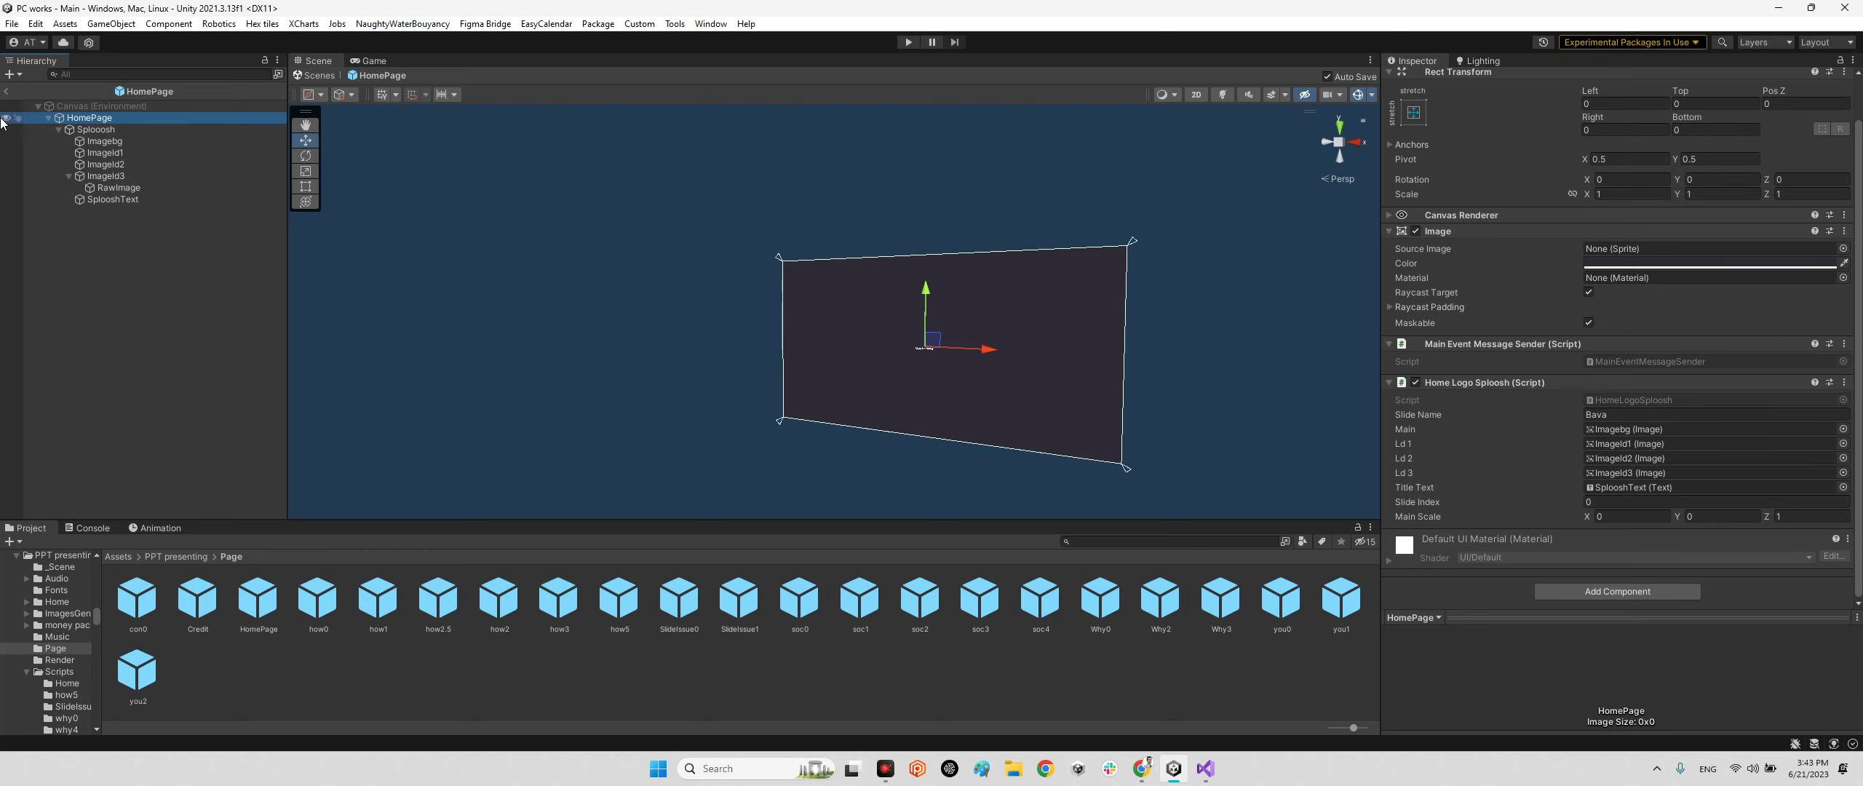
click(5, 92)
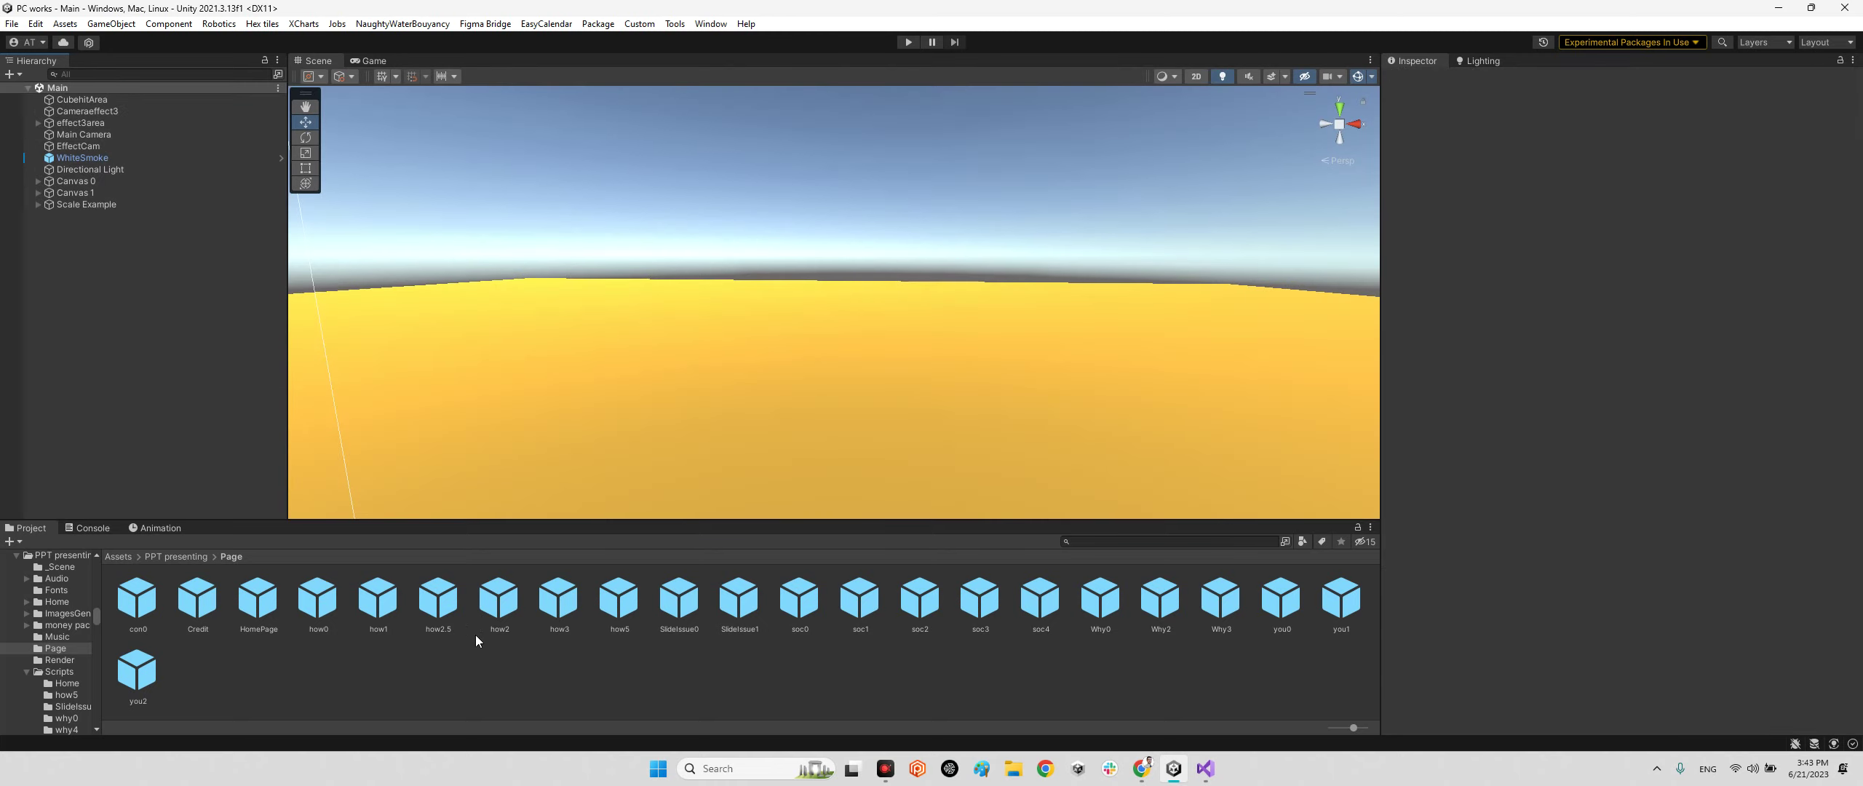
double_click(500, 598)
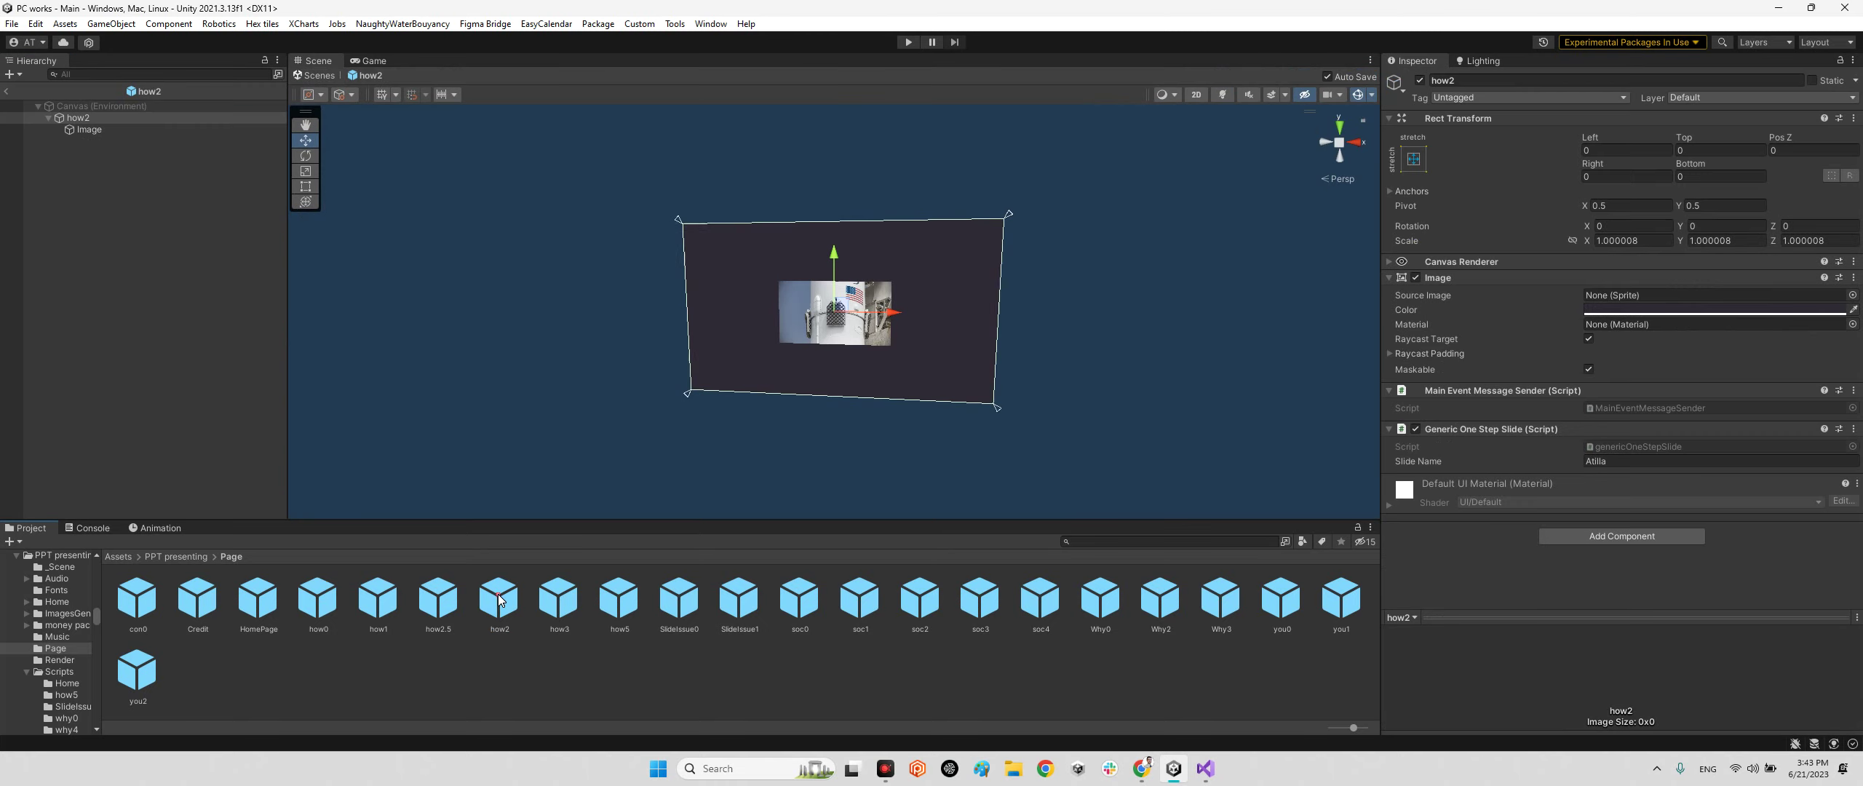
double_click(575, 595)
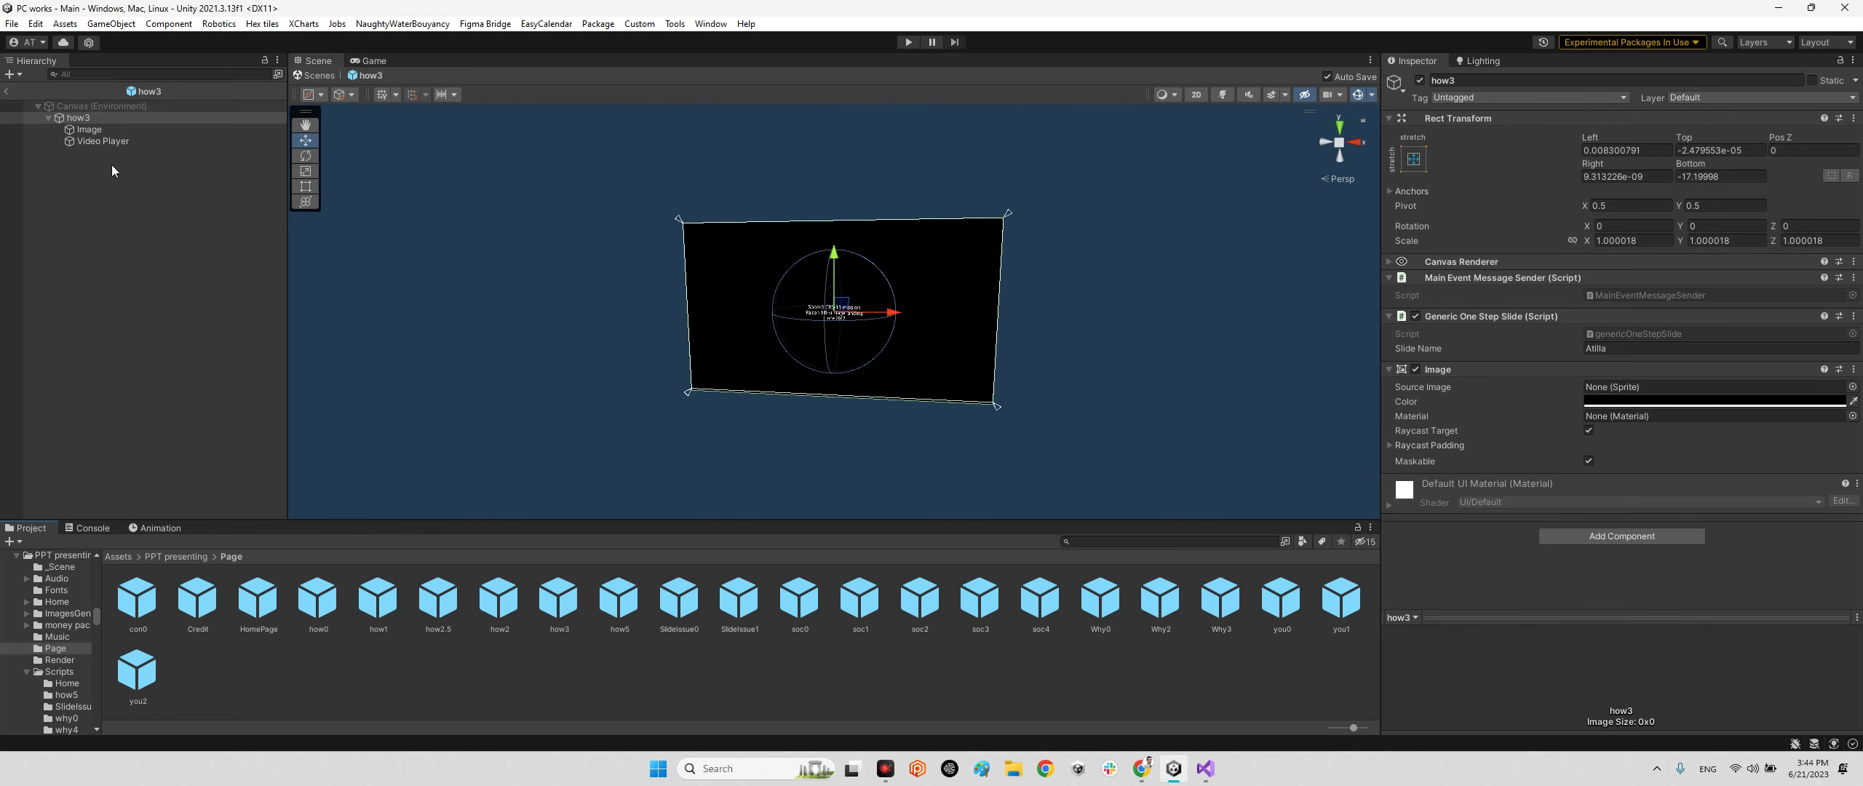
click(101, 141)
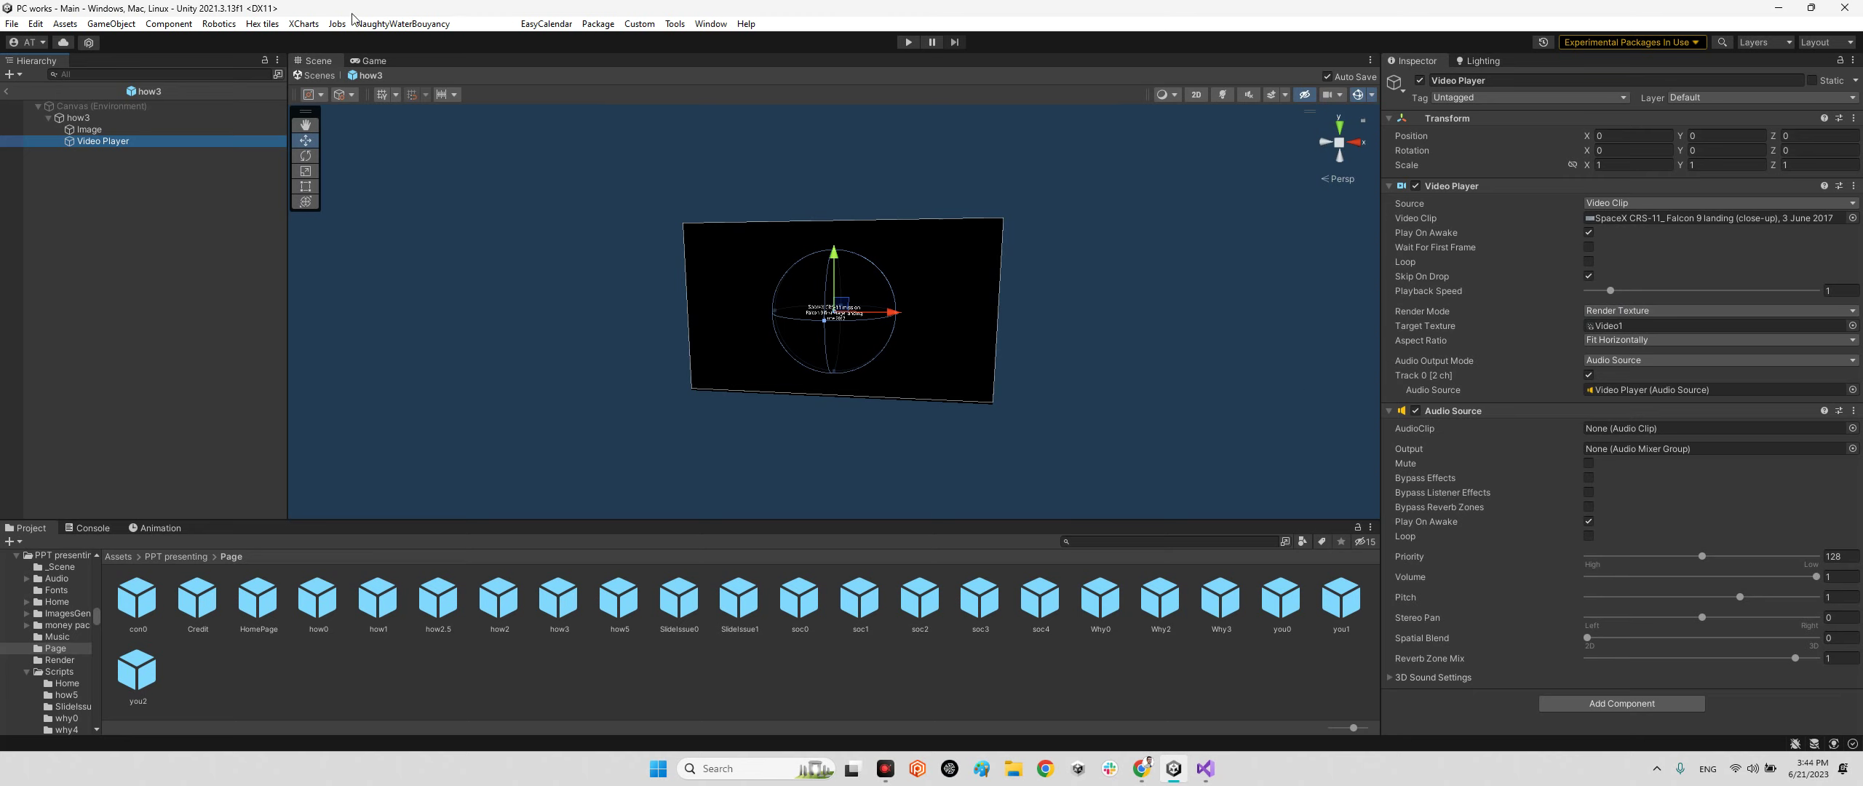
click(6, 91)
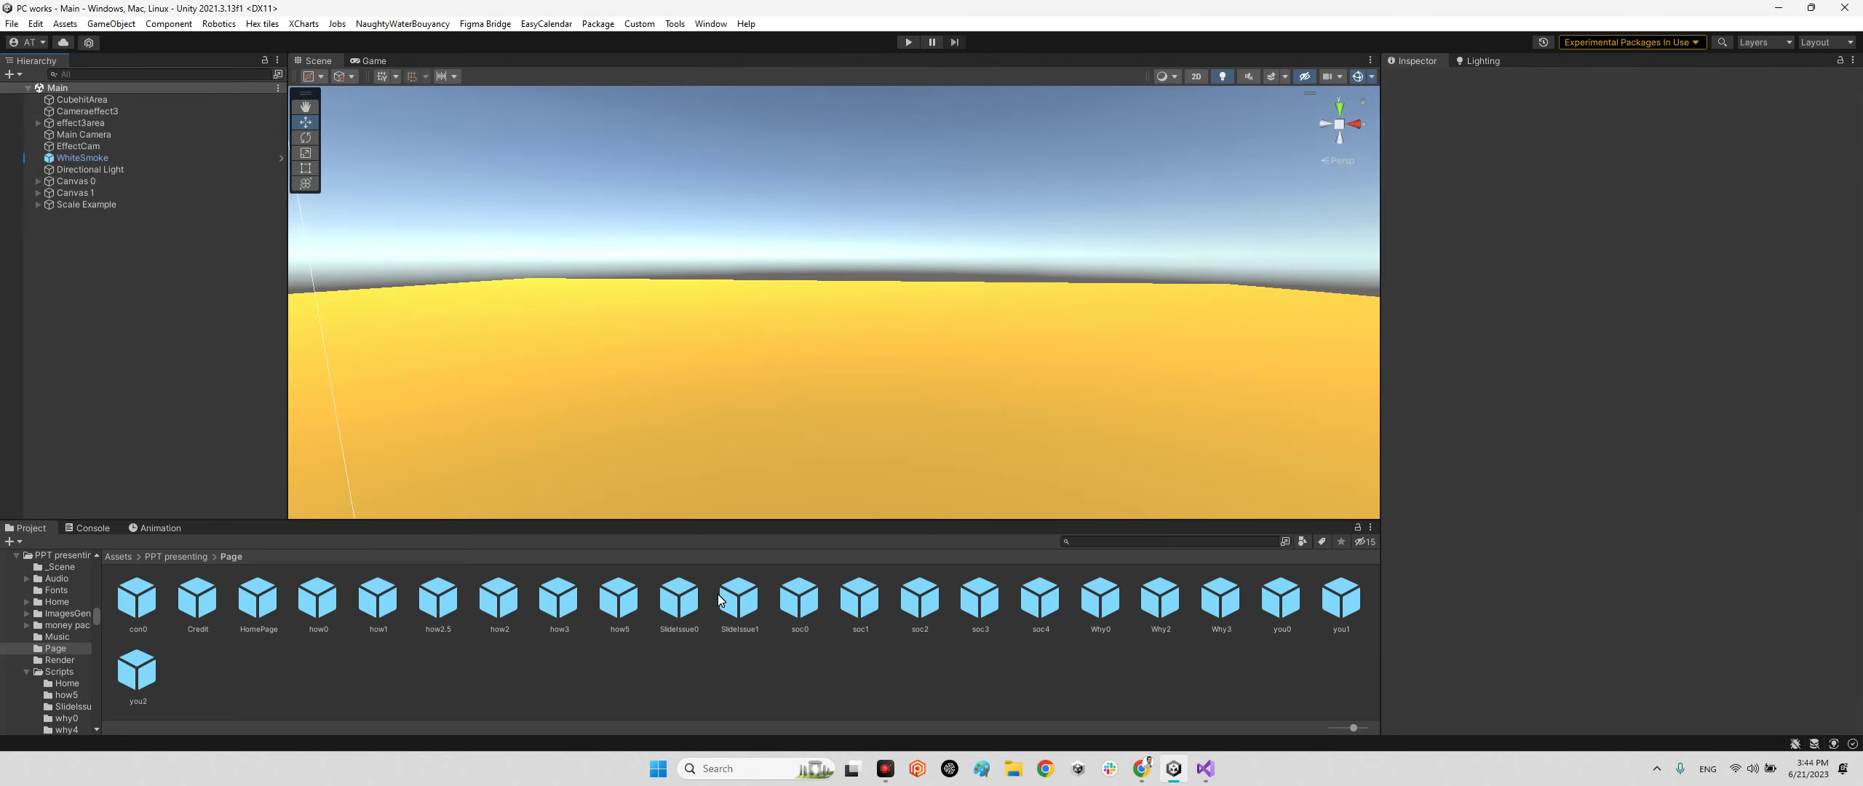
- Go up to the PPT presenting folder to list its subfolders and scripts
click(181, 556)
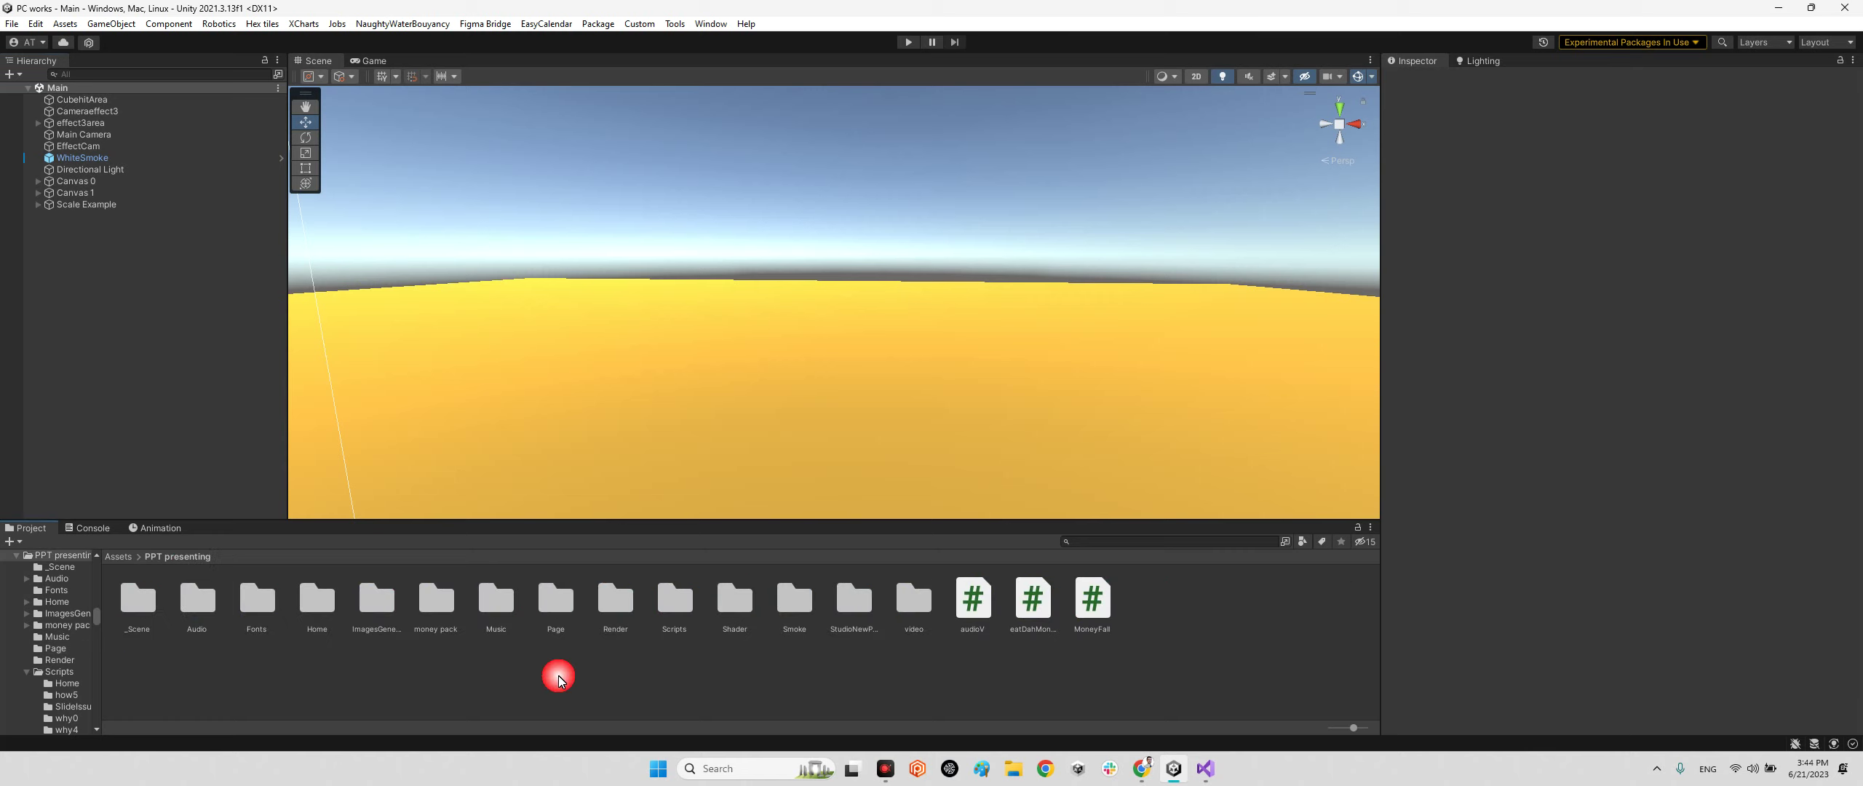